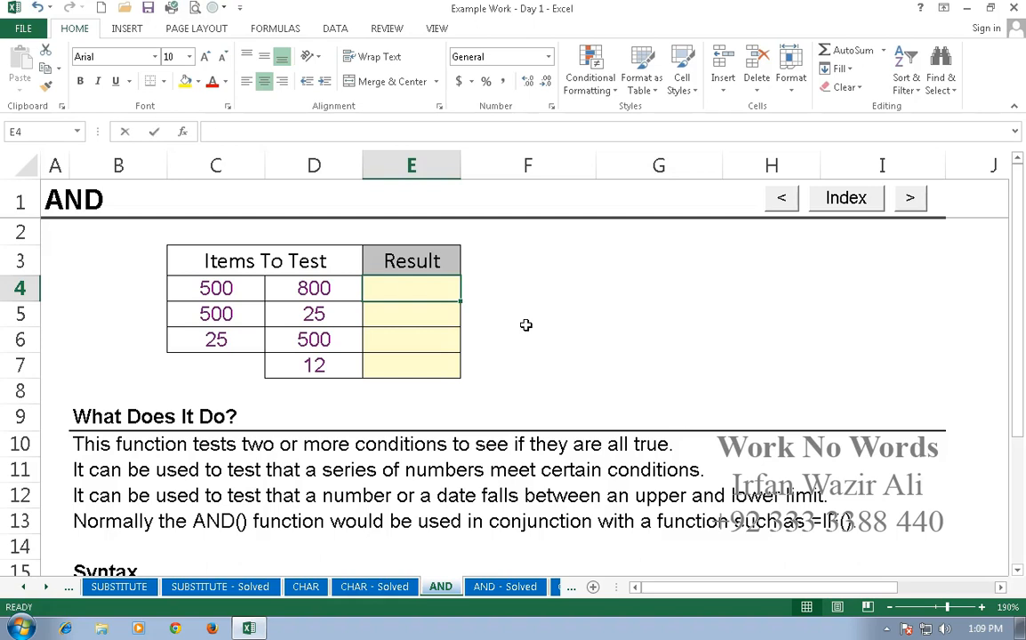
Step: Enter the formula =AND(C4=500,D4=100) in result cell E4
type("=")
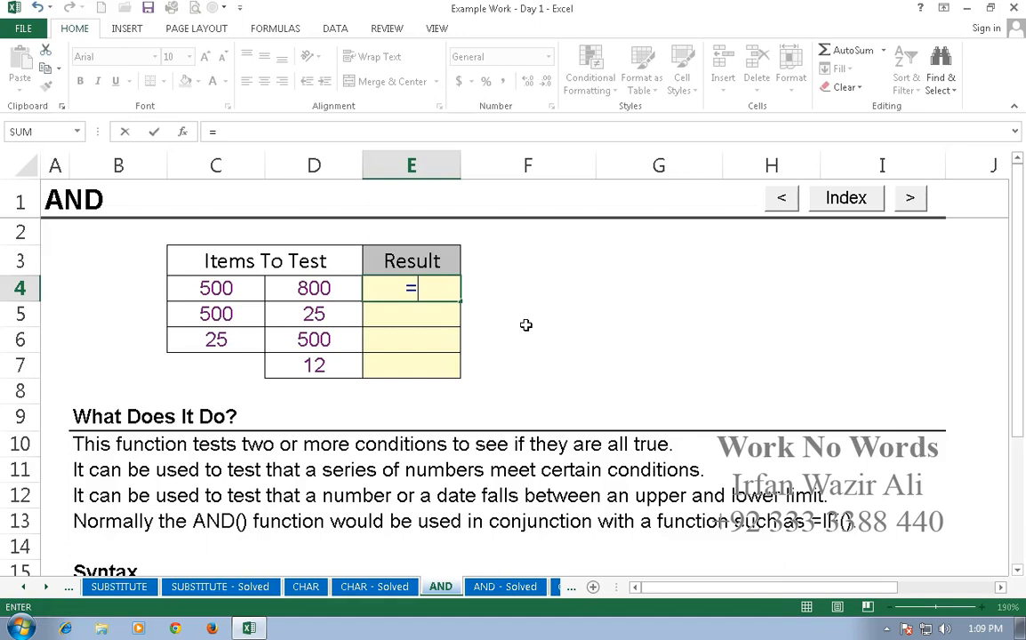
type("and(")
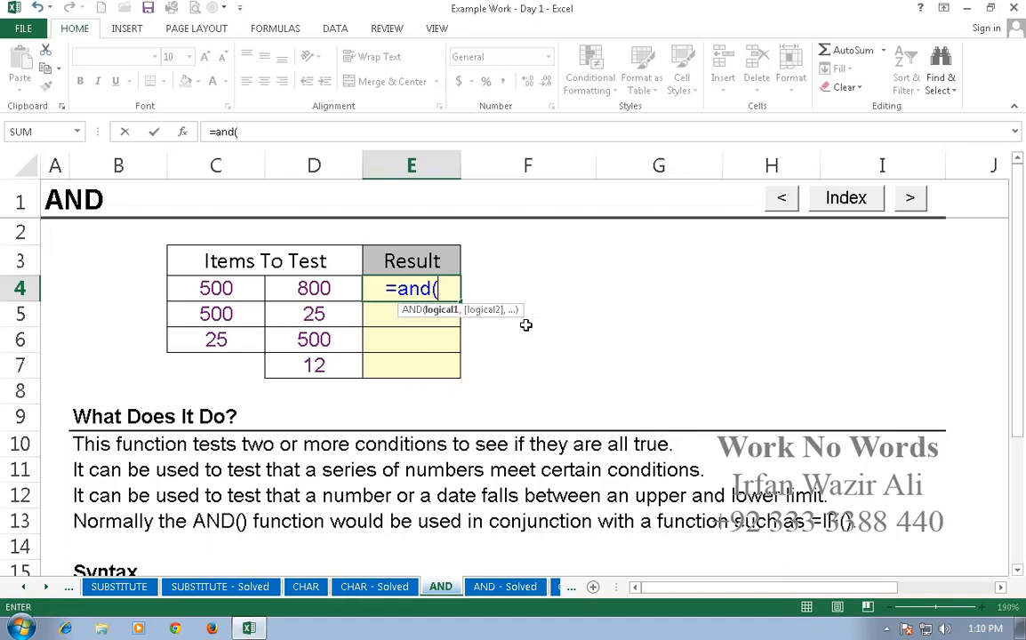
left_click(241, 285)
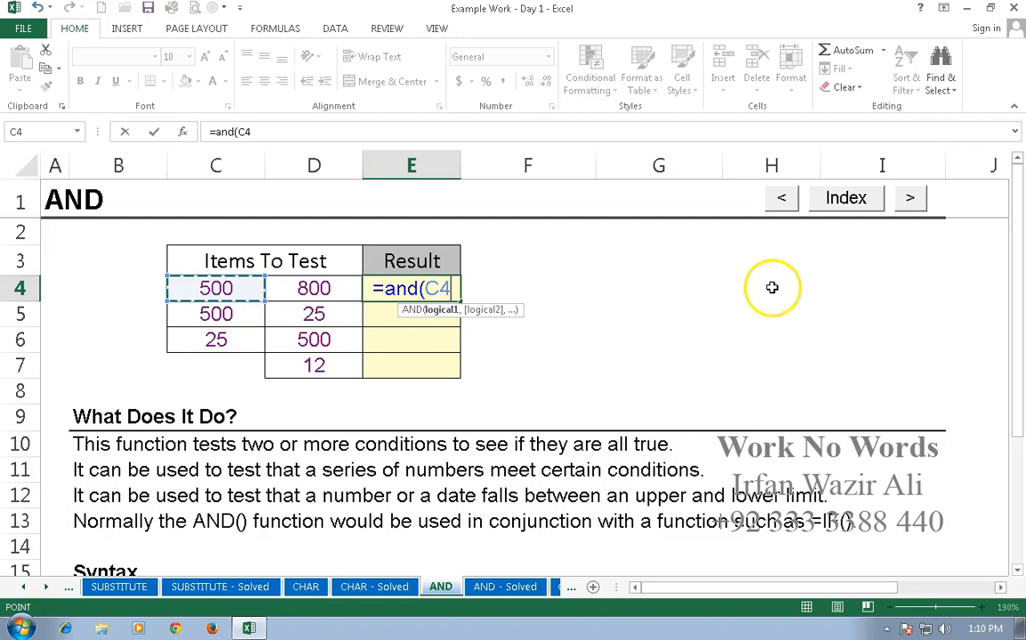
type("=")
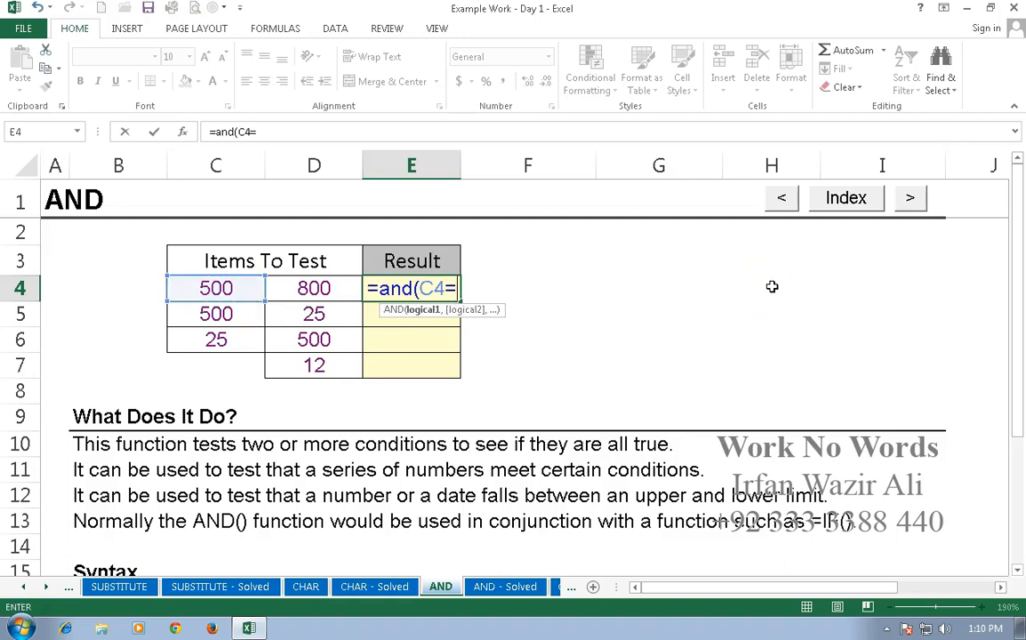
type("500")
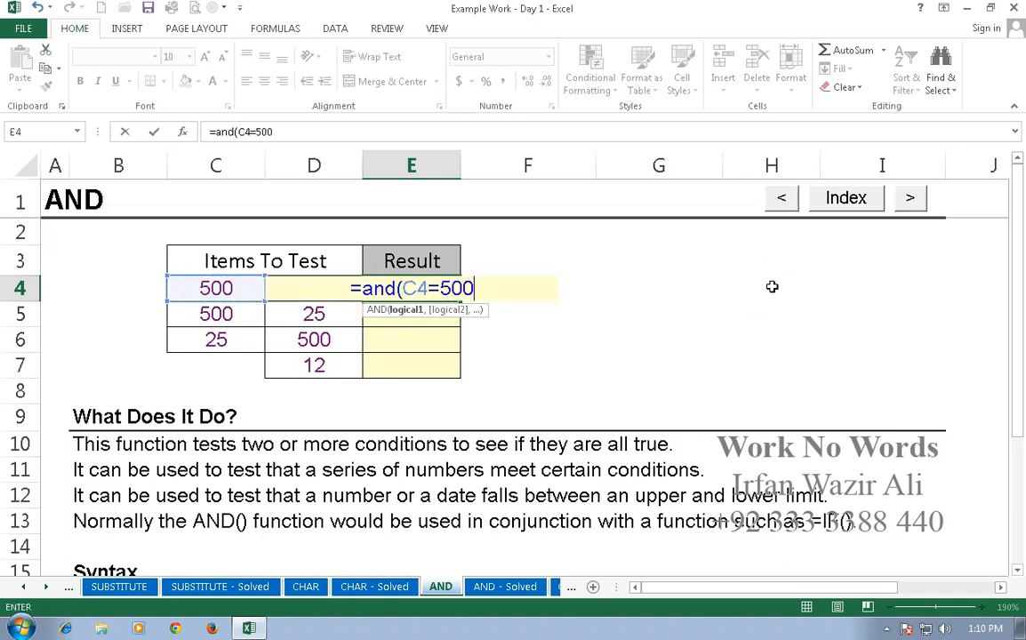
type(",")
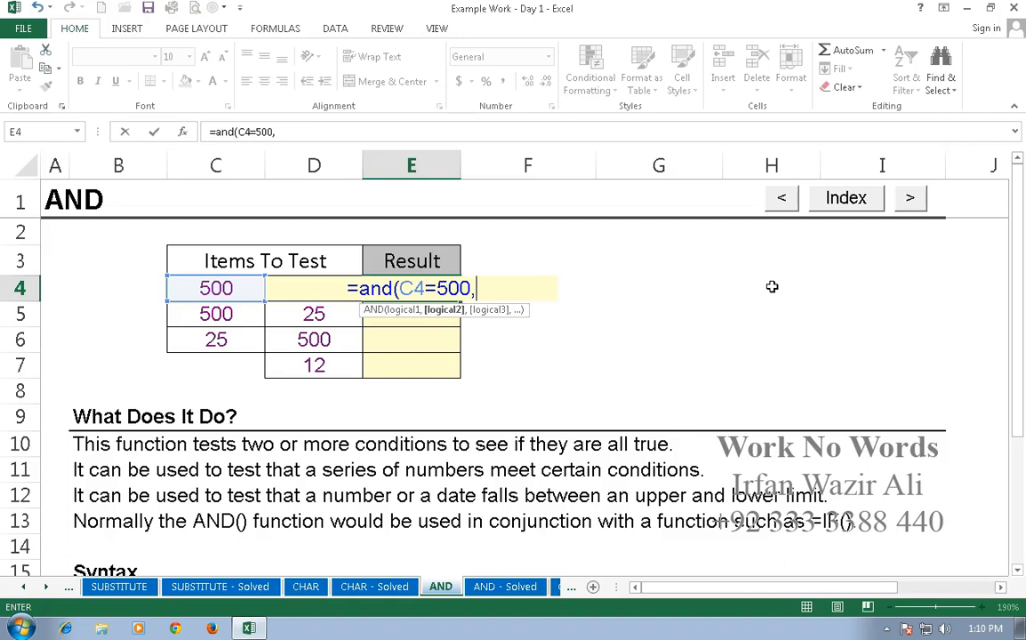
key("Left")
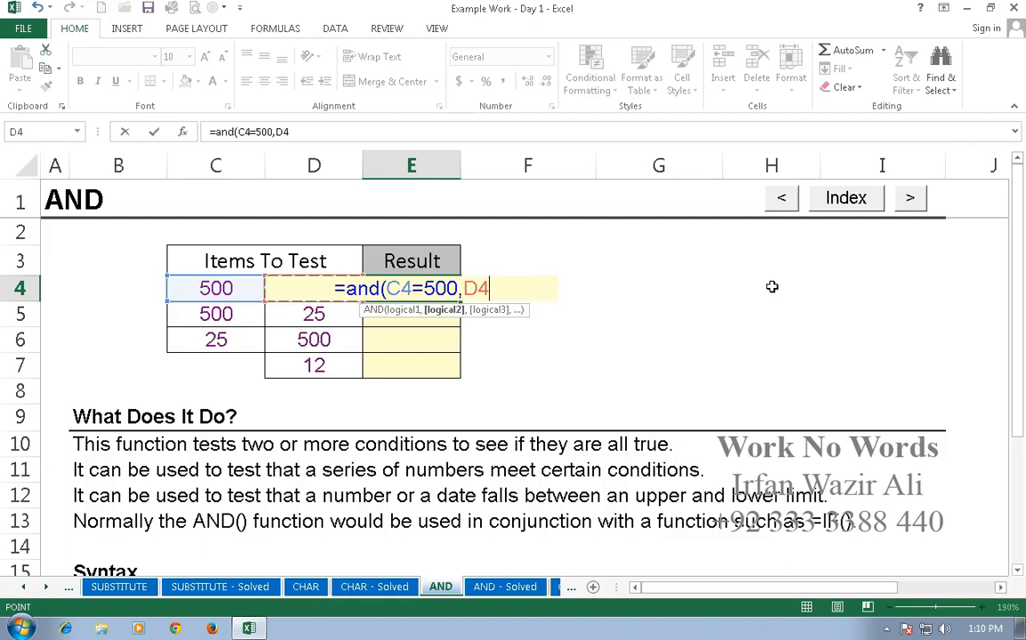
type("=100")
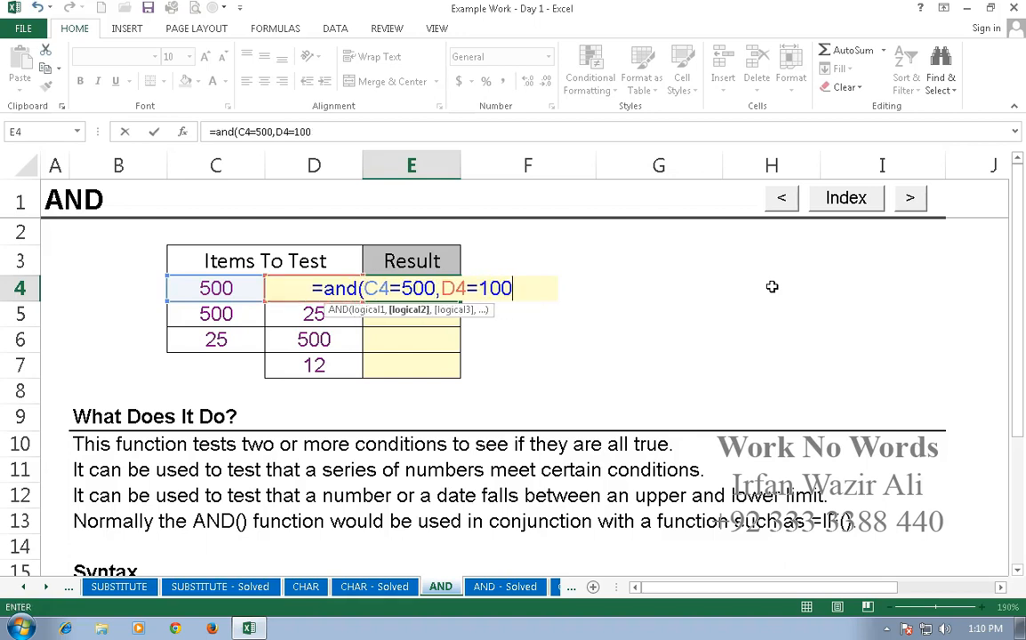
type(")")
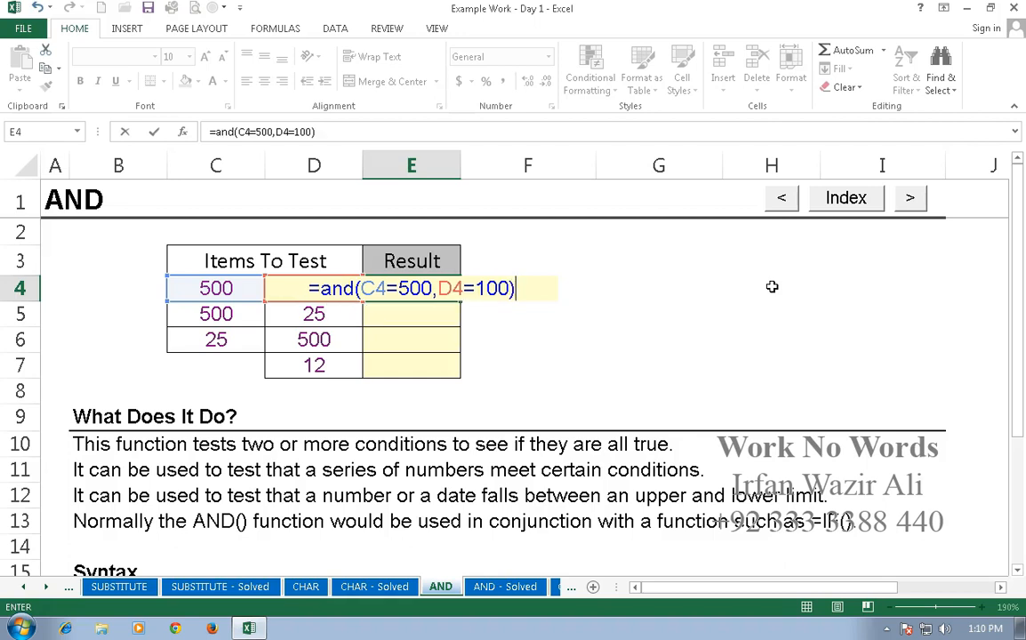
key("Return")
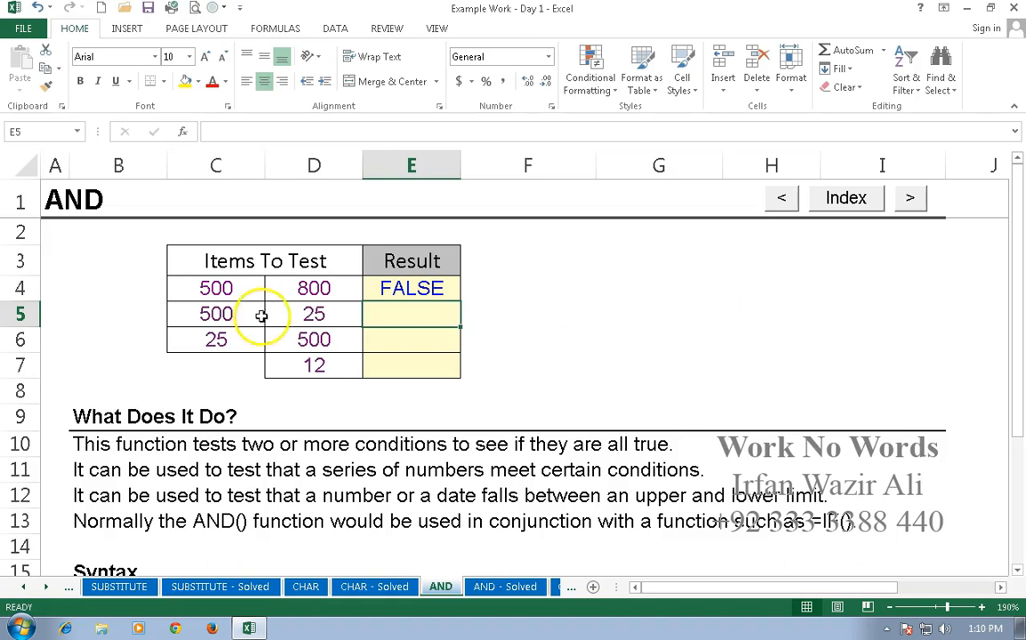
Step: Change the second condition of the AND formula in E4 to D4=800
left_click(411, 290)
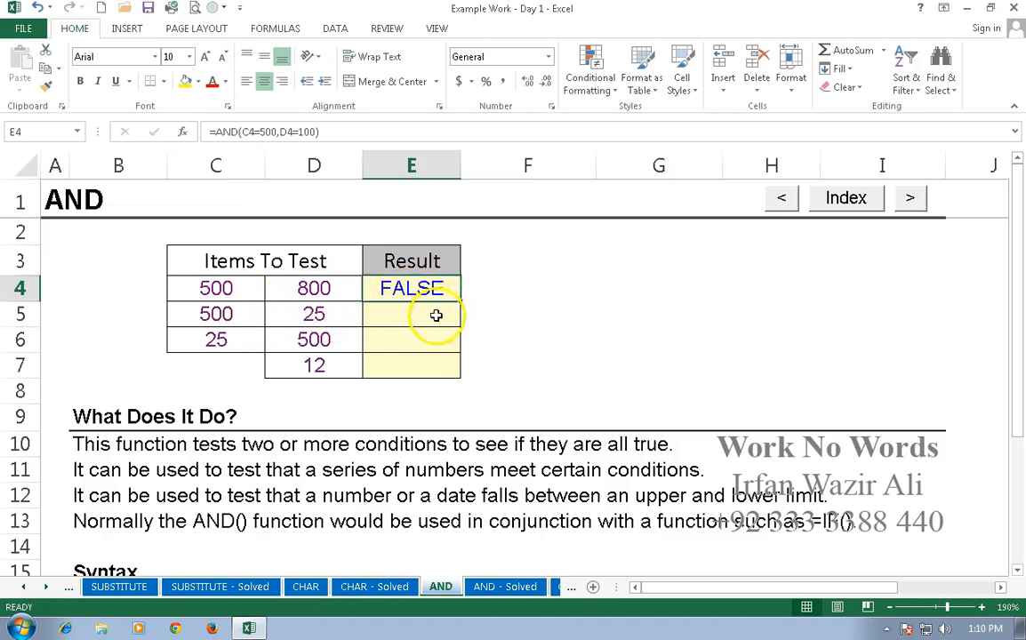
left_click(300, 131)
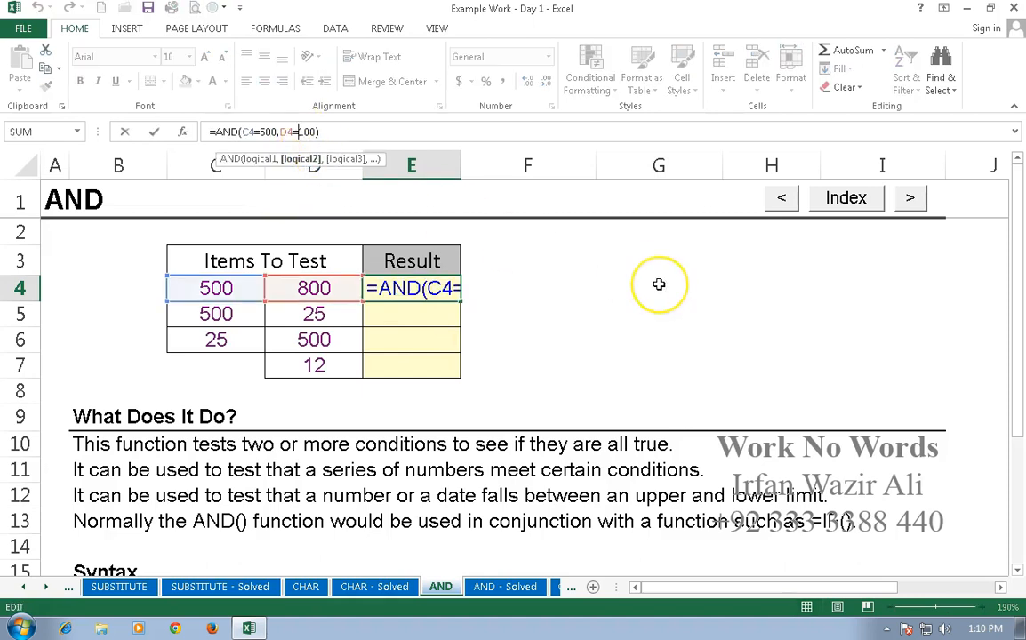
key("BackSpace")
key("BackSpace")
key("Delete")
type("800")
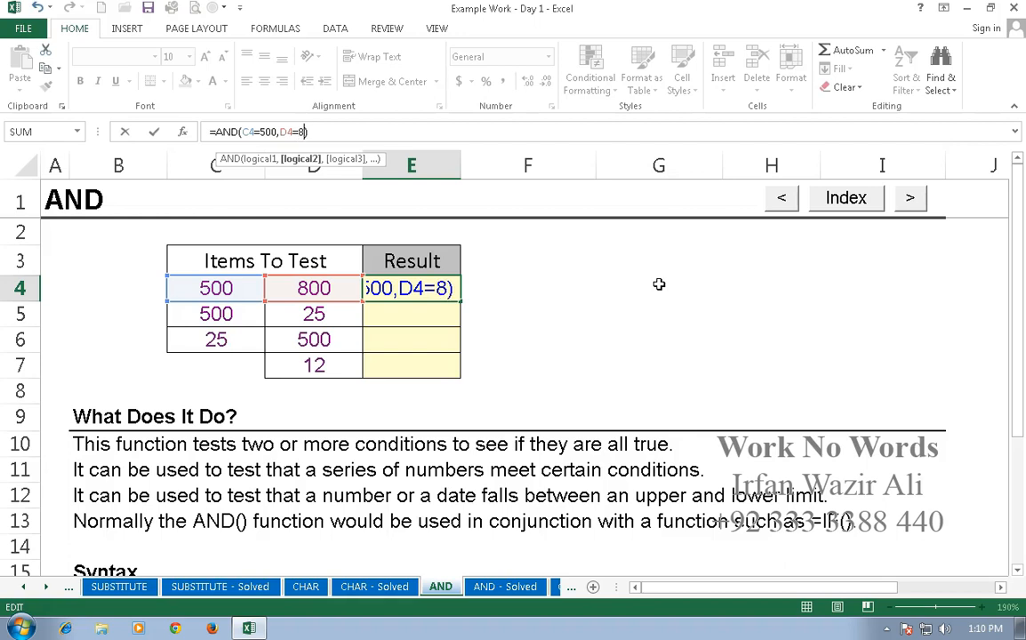
key("Return")
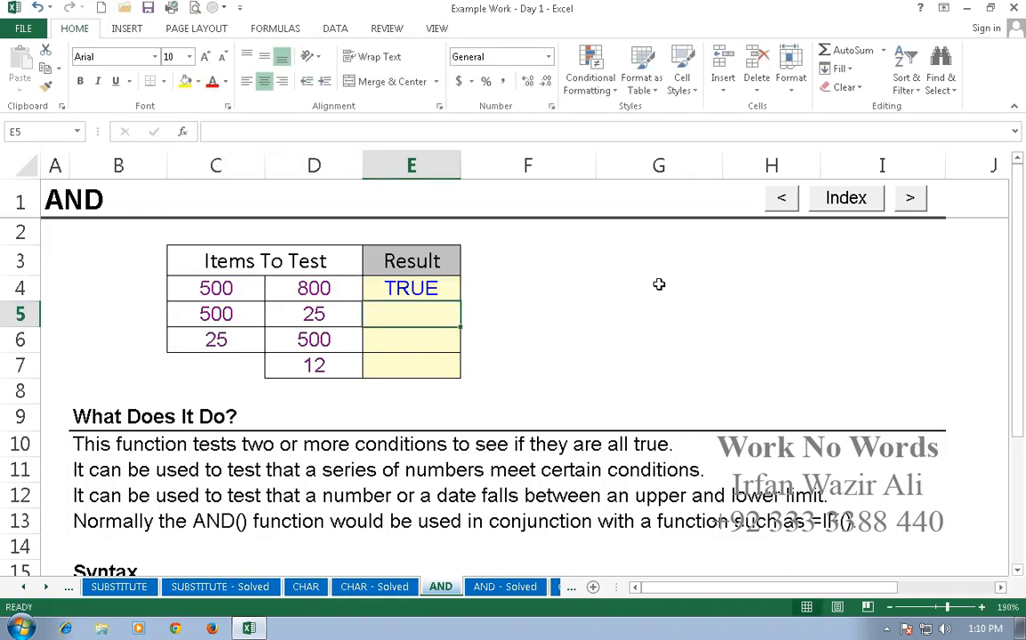
Step: Examine the AND formula in E4 and the cells it references, leaving it unedited
key("Up")
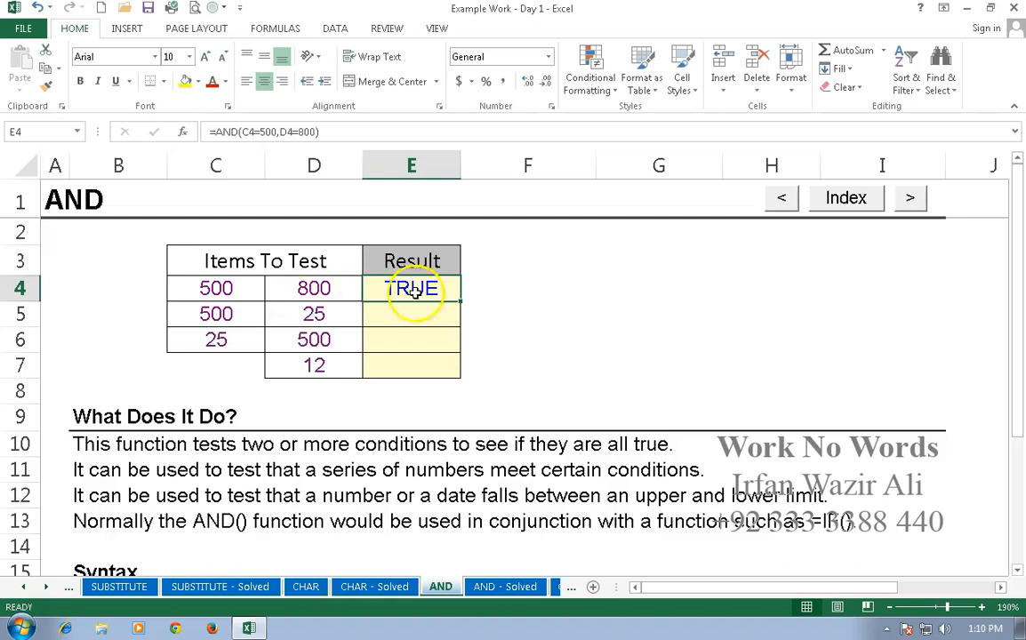
double_click(415, 296)
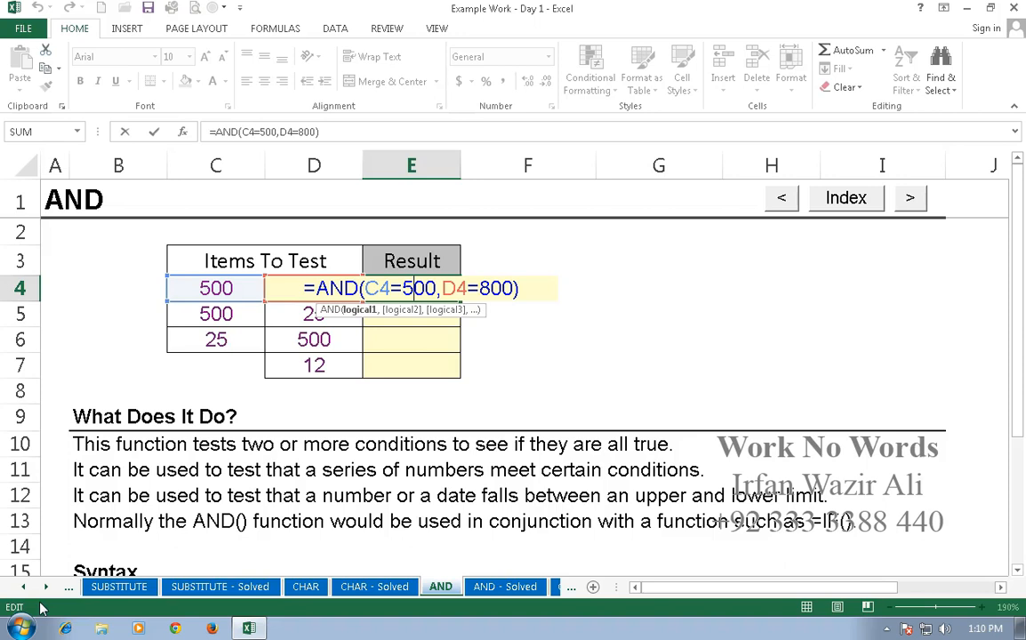
key("Return")
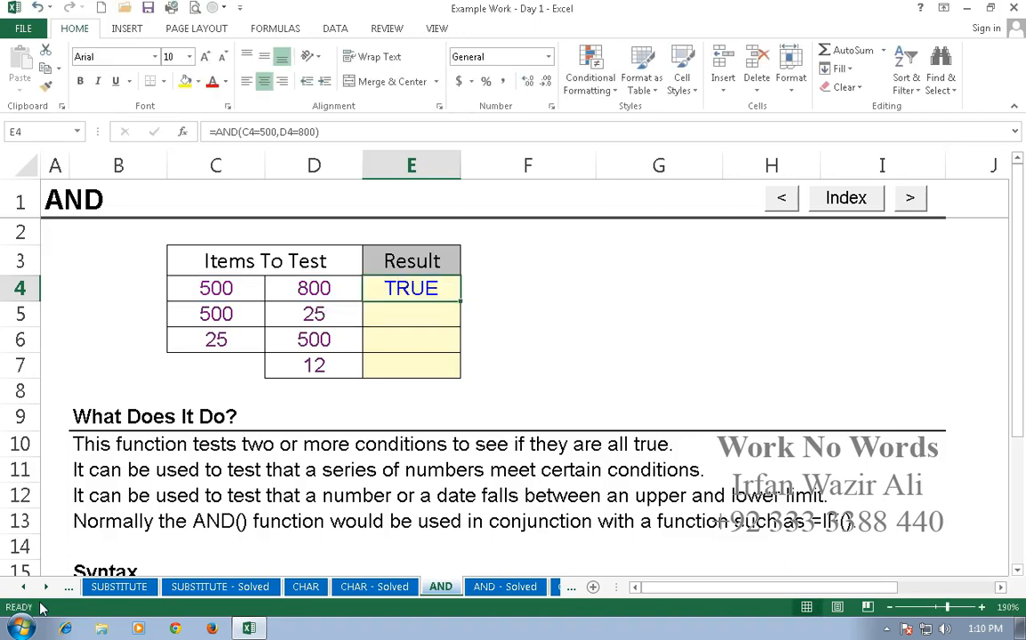
Step: Enter =AND(C5>=100,D5>=100) in E5 and fill the formula down to E6
left_click(414, 303)
left_click(419, 318)
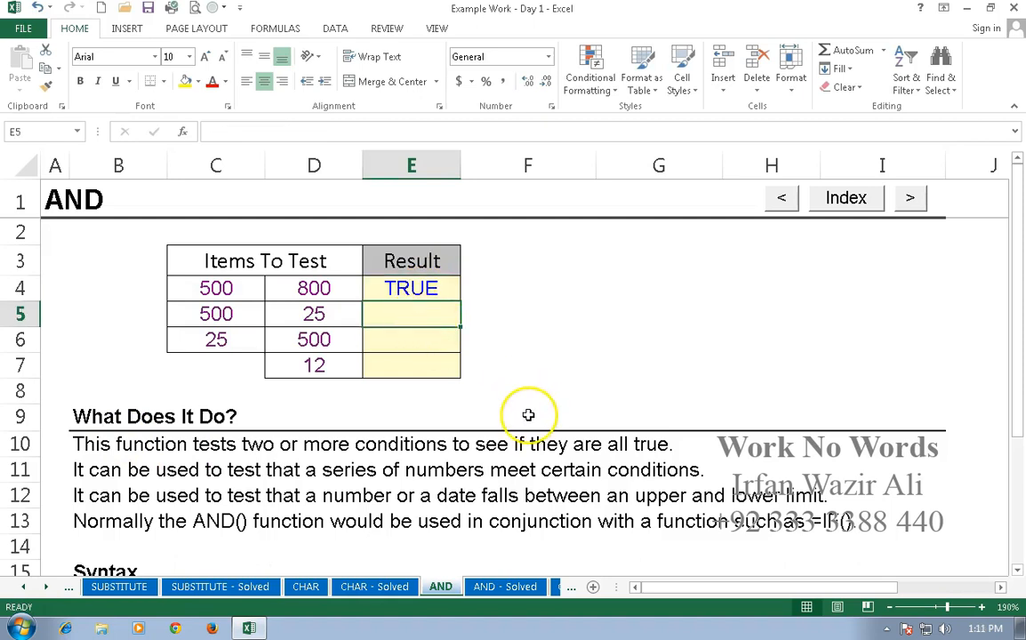
type("=")
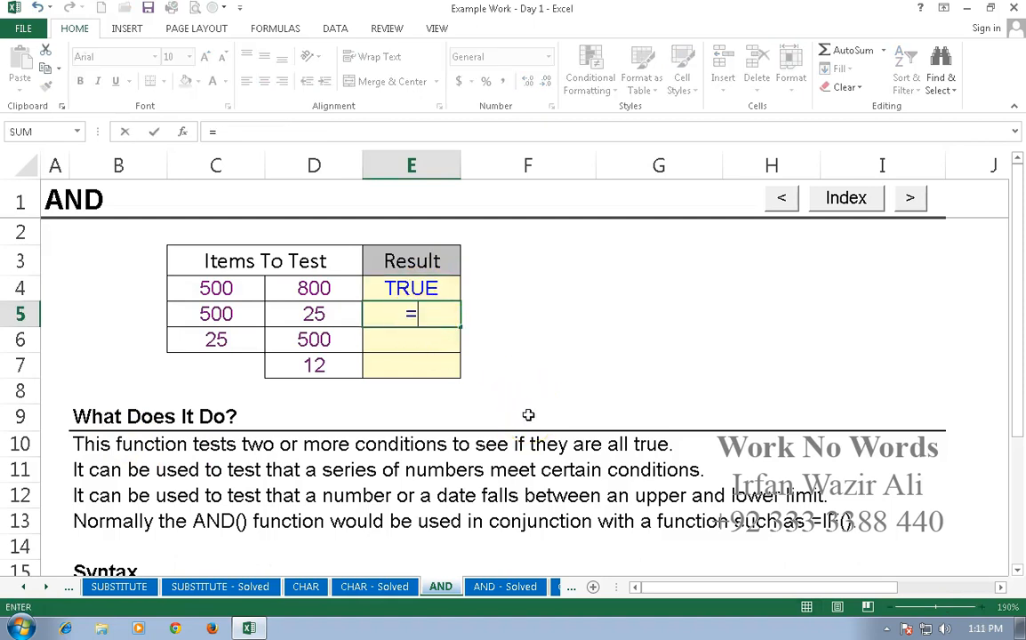
type("and")
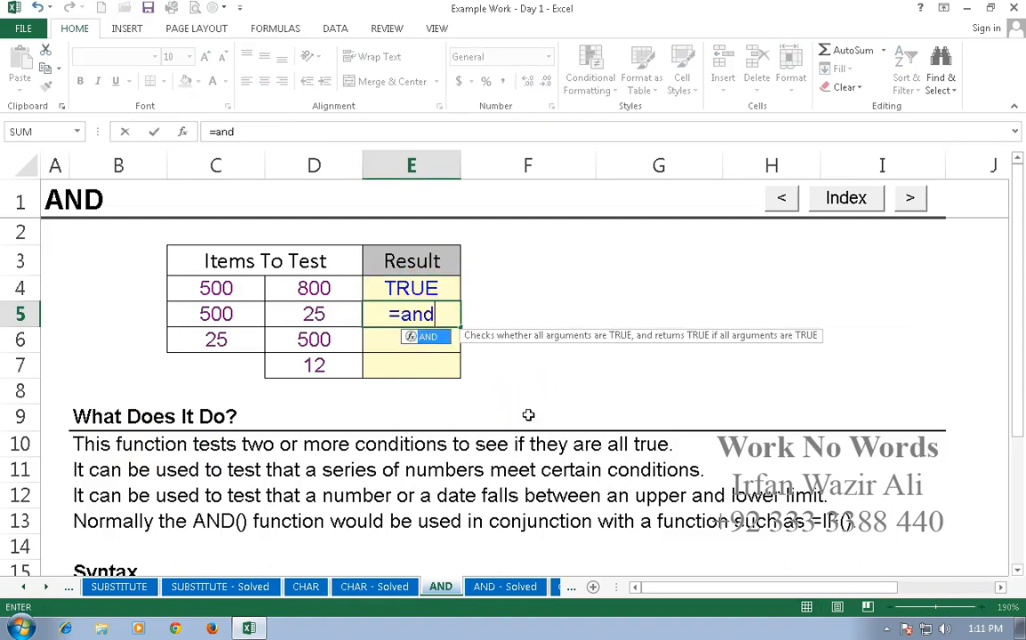
type("(")
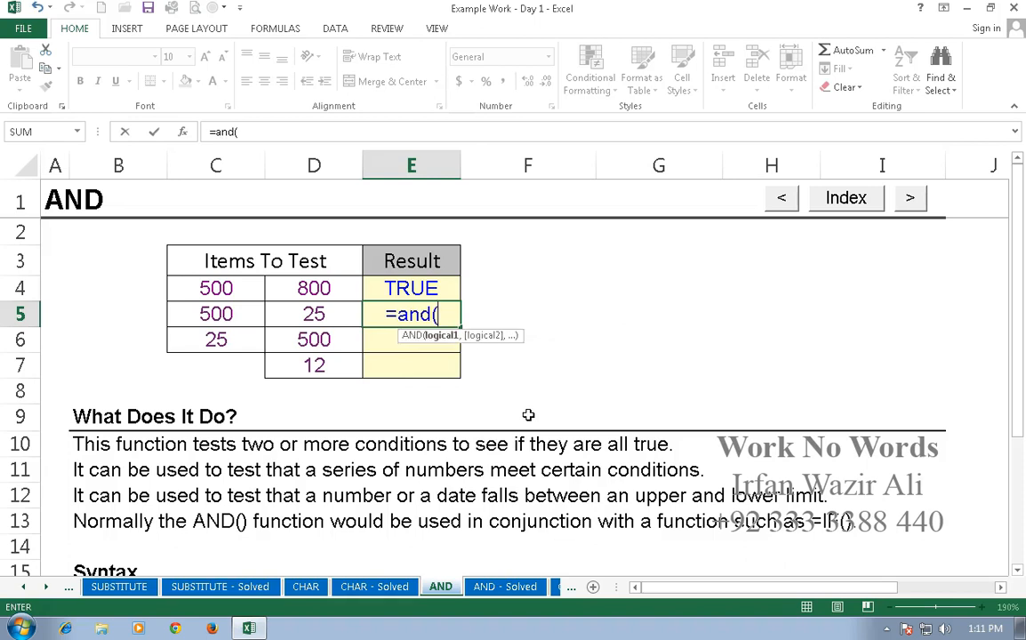
left_click(236, 315)
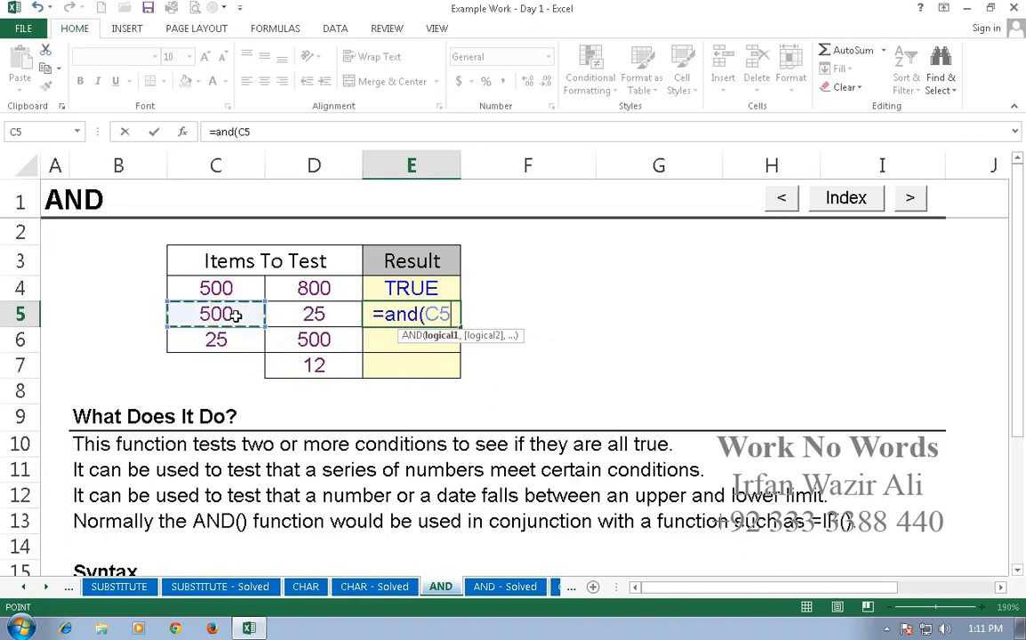
type(">=")
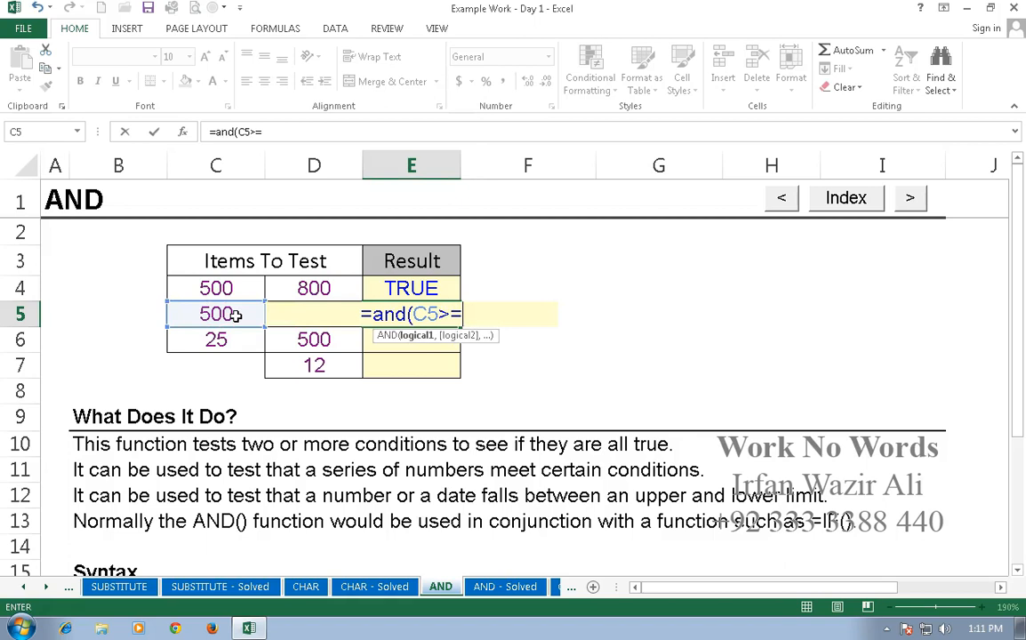
type("100")
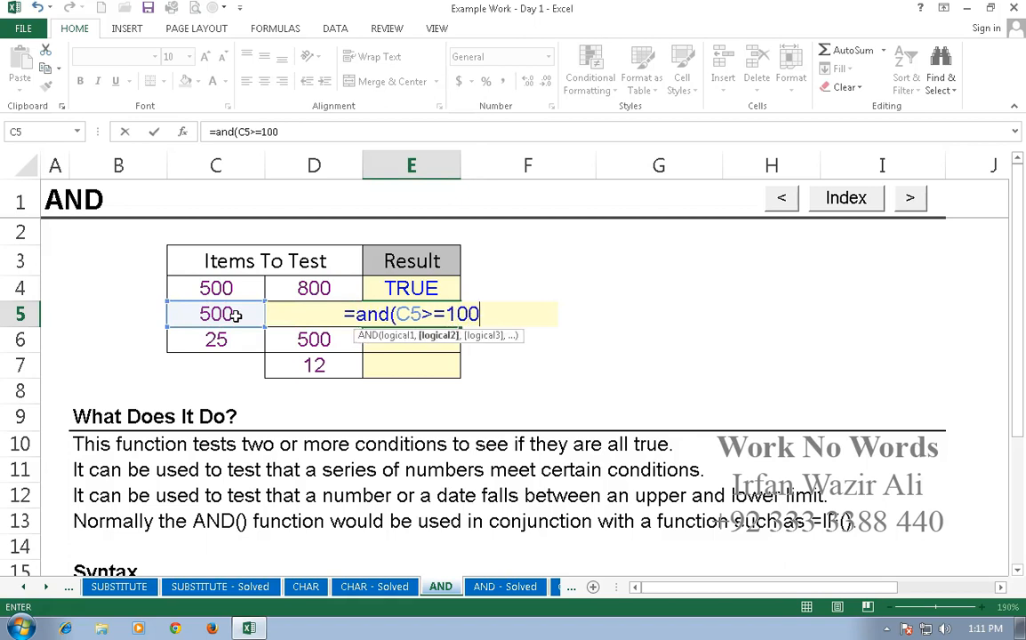
type(",")
key("Left")
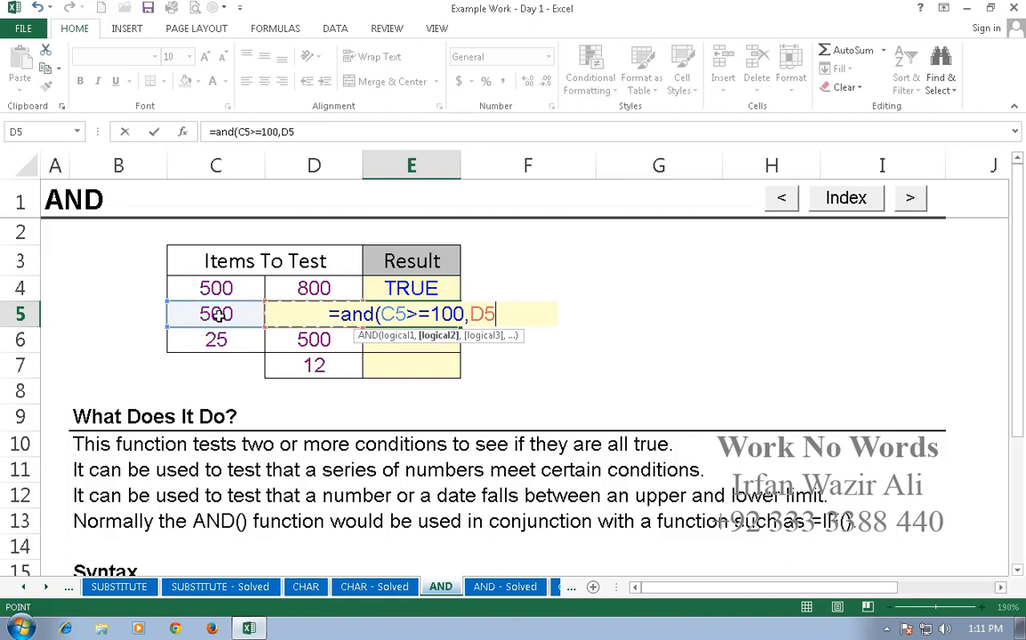
type(">=1")
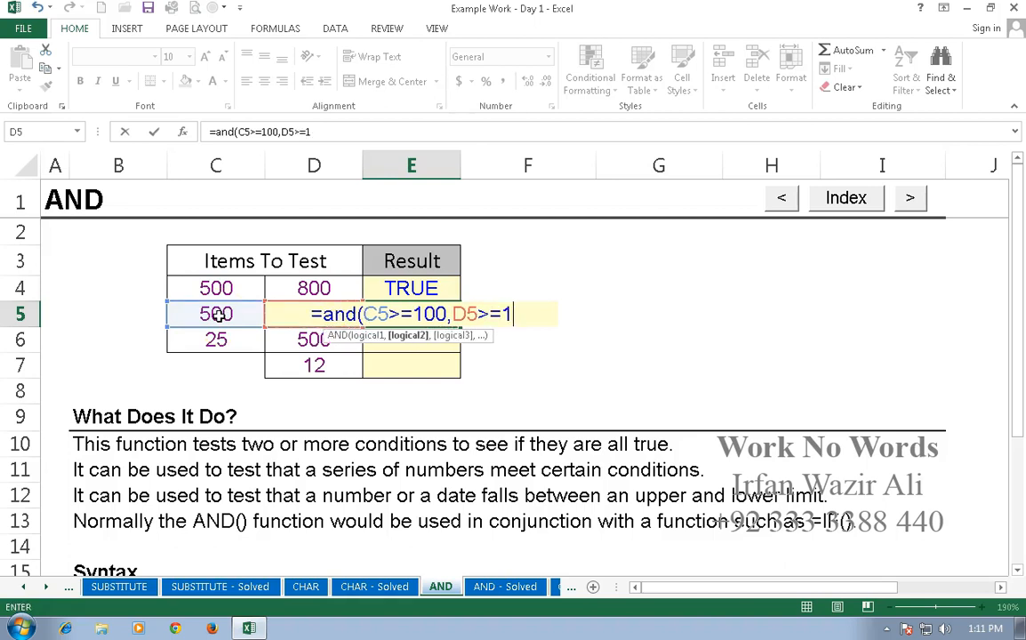
type("00")
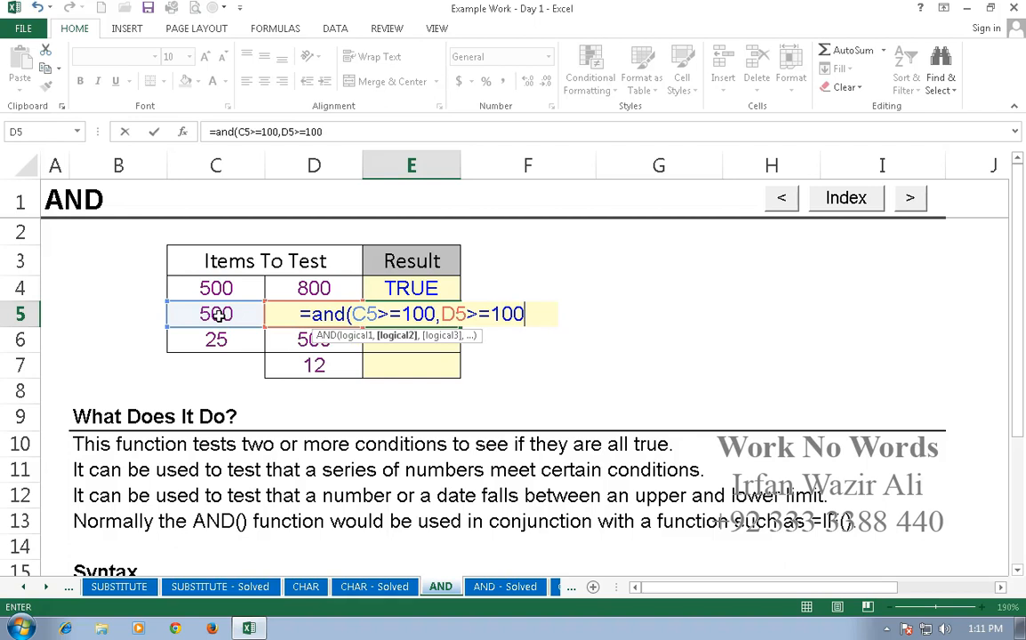
type(")")
key("Return")
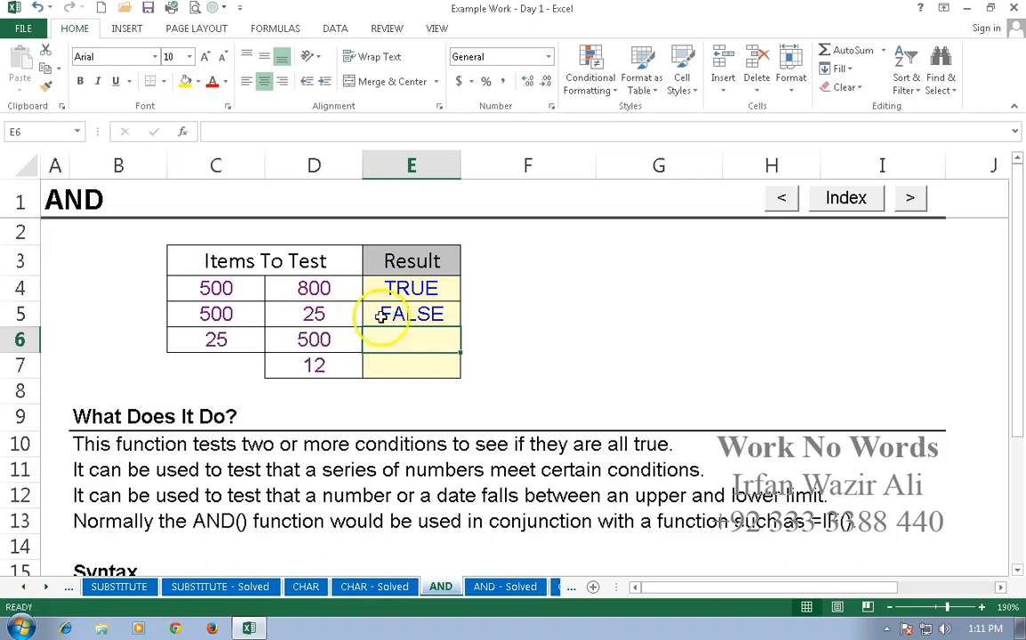
left_click(418, 314)
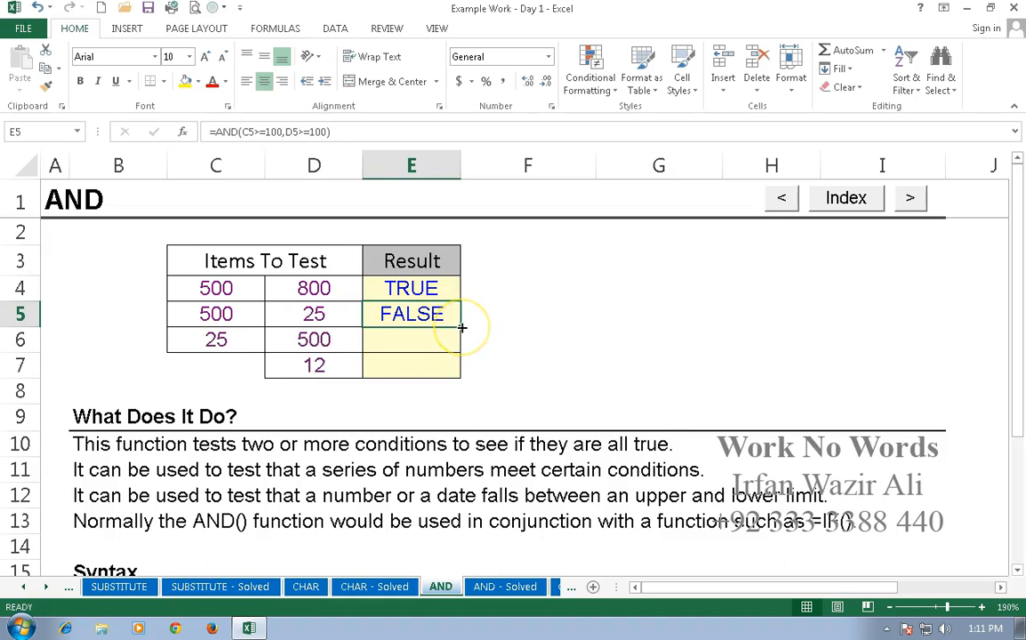
mouse_move(462, 327)
left_mouse_down()
mouse_move(462, 343)
mouse_move(450, 344)
left_mouse_up()
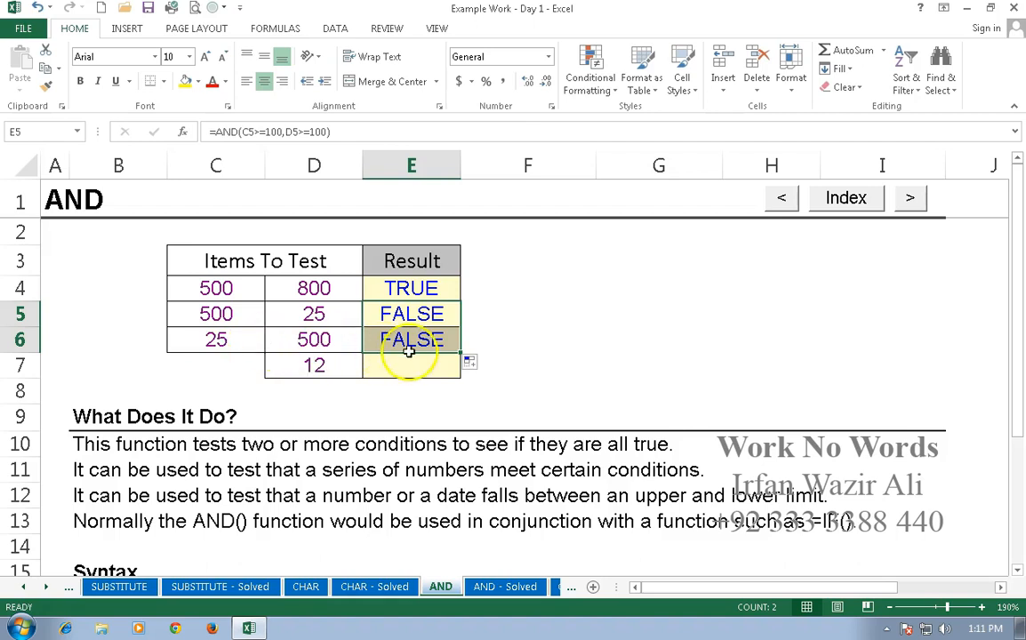
Step: Change both conditions of the AND formula in E4 so it reads =AND(C4>=100,D4>=100)
left_click(419, 291)
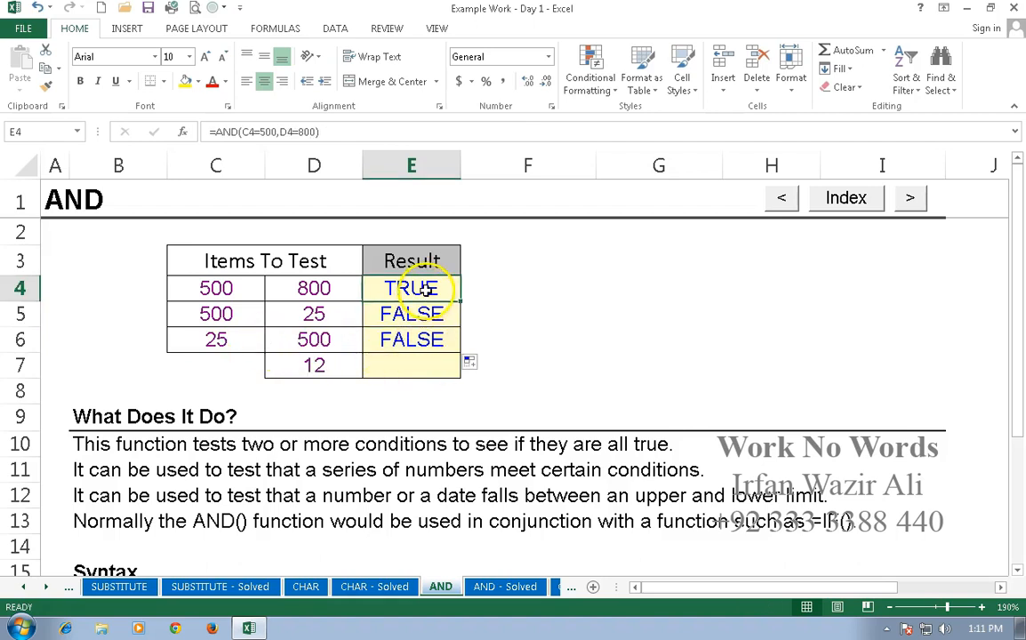
double_click(411, 290)
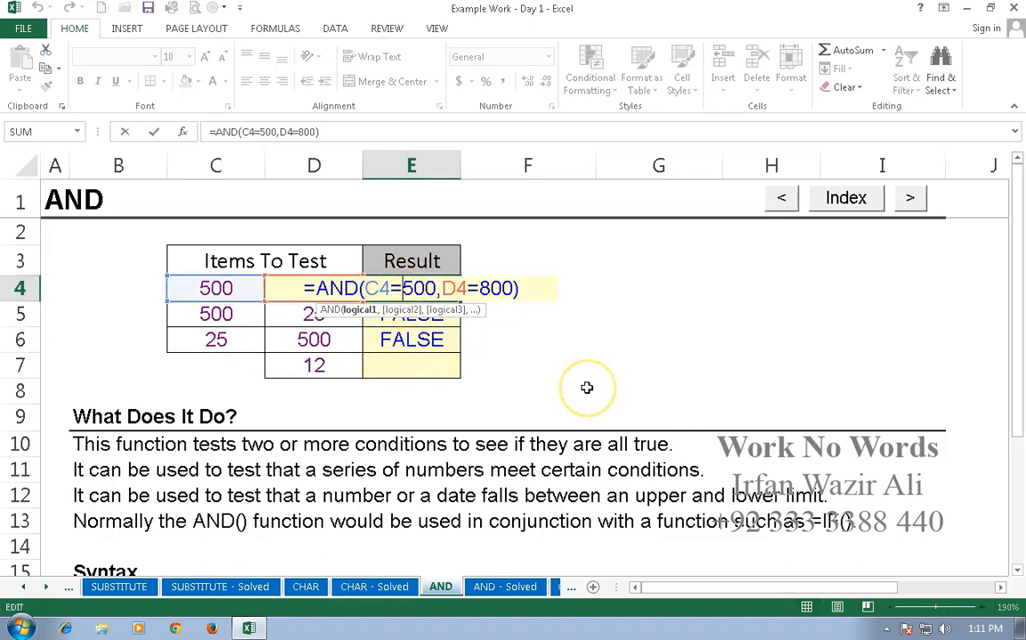
type(">")
key("Right")
key("Delete")
type("1")
left_click(476, 286)
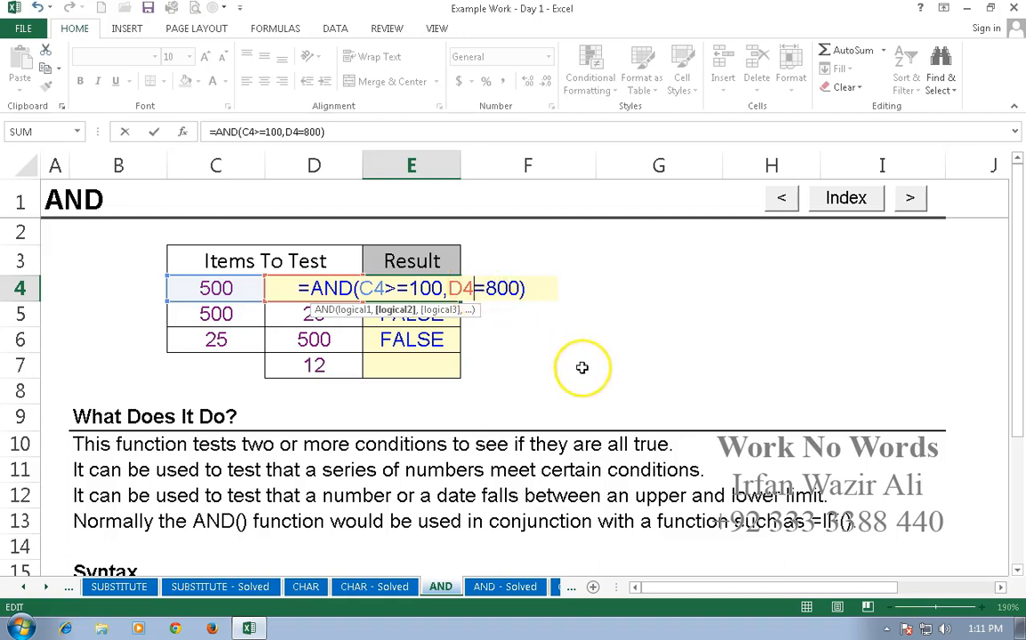
type(">")
key("Right")
key("Delete")
type("1")
key("ctrl+Return")
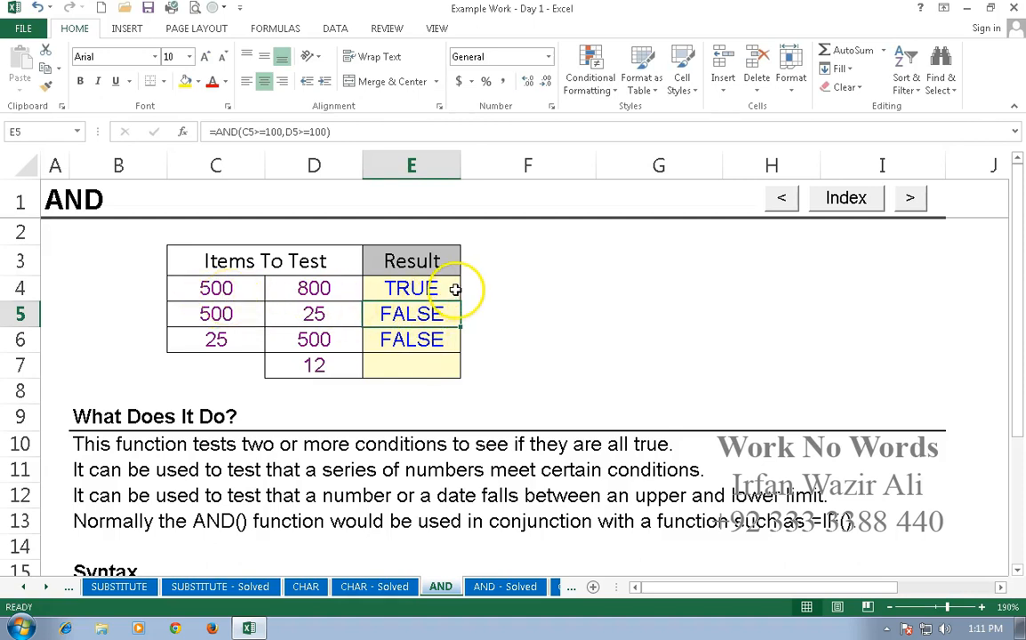
Step: Enter =AND(D7>=1,D7<=100) in E7 to test whether the item in D7 lies between 1 and 100
left_click(449, 363)
type("=")
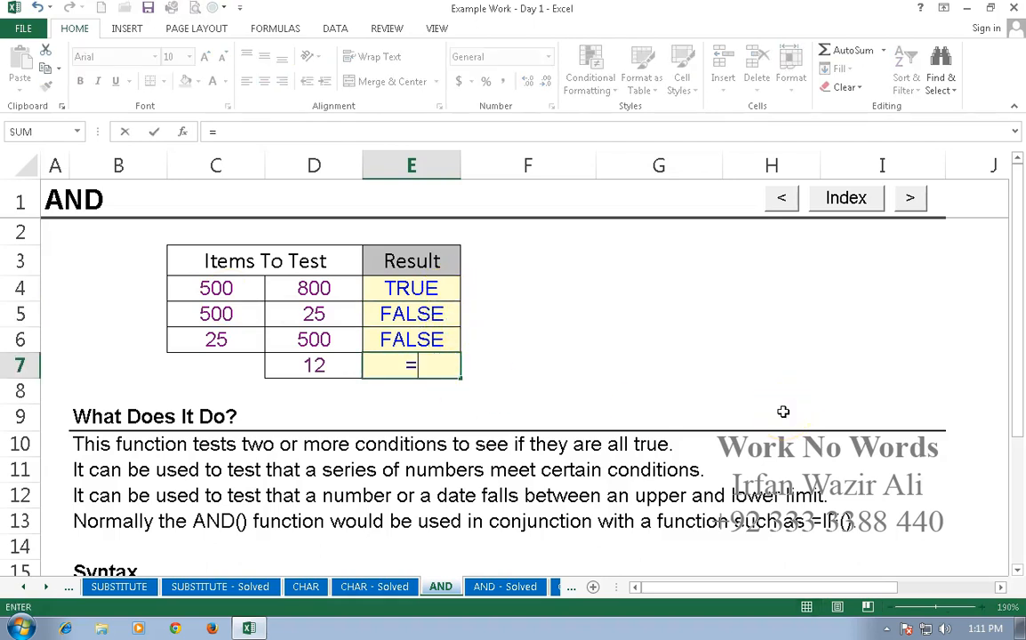
type("and")
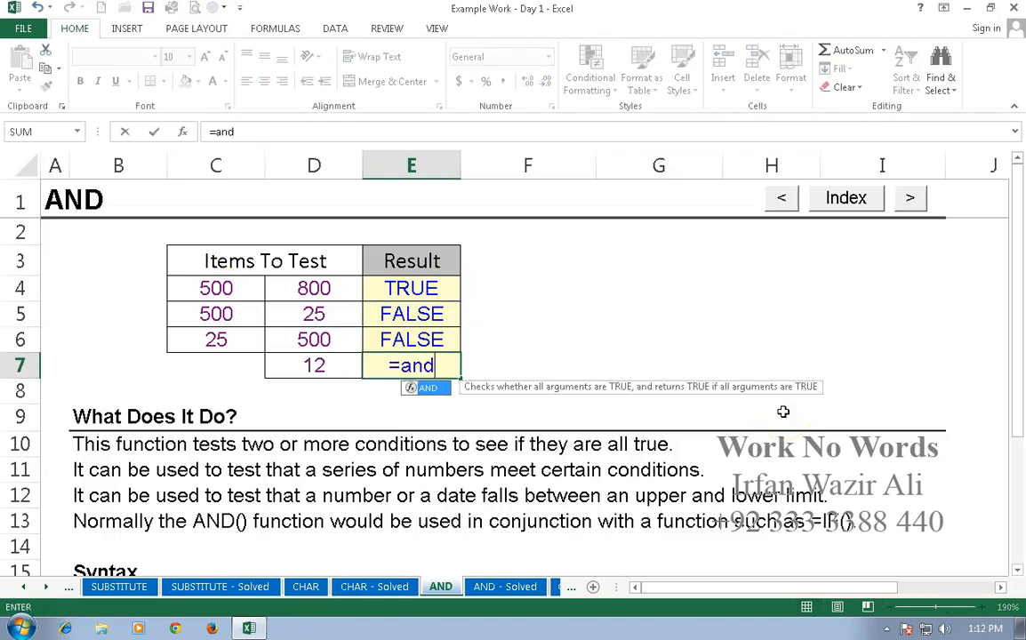
type("(")
key("Left")
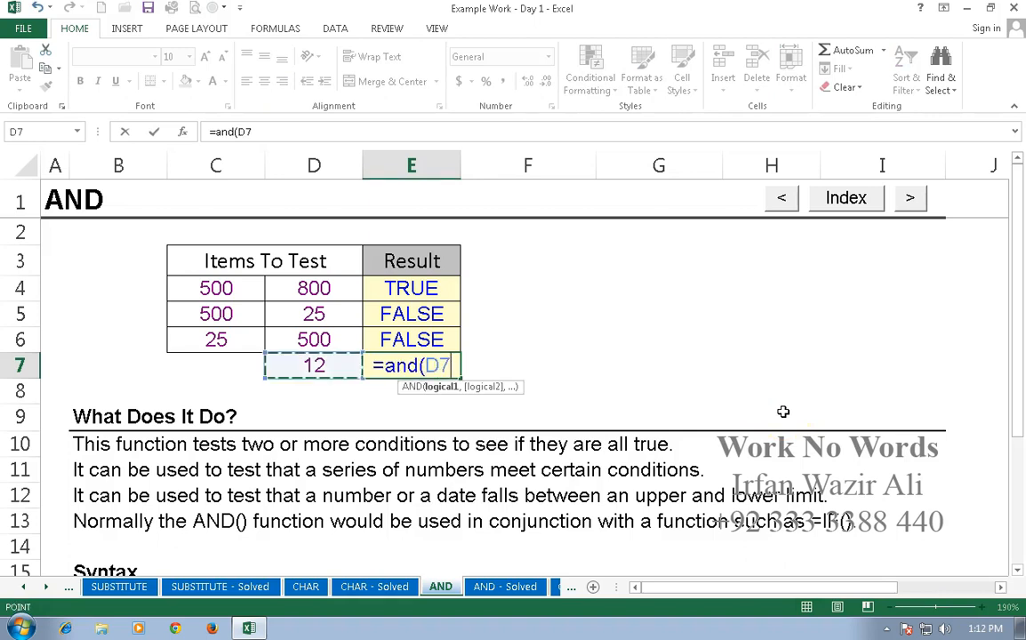
type(">")
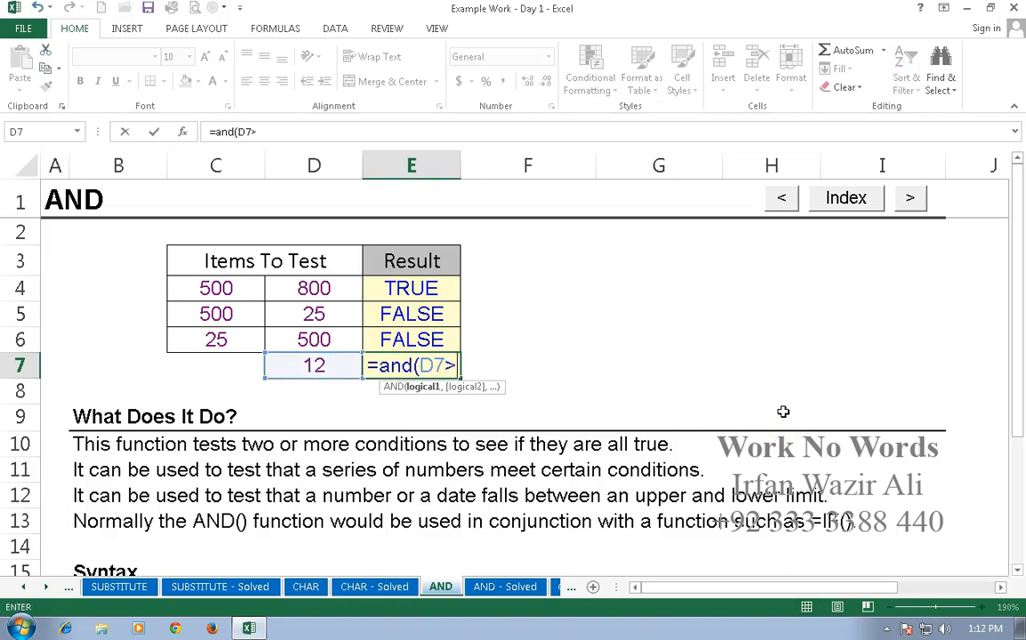
type("=1")
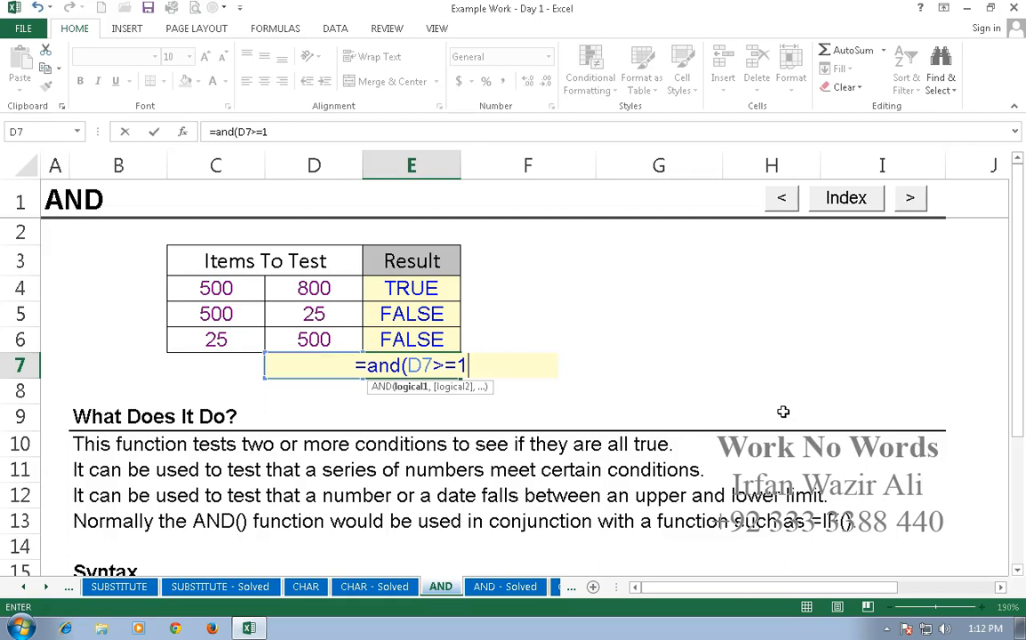
type(",")
left_click(343, 365)
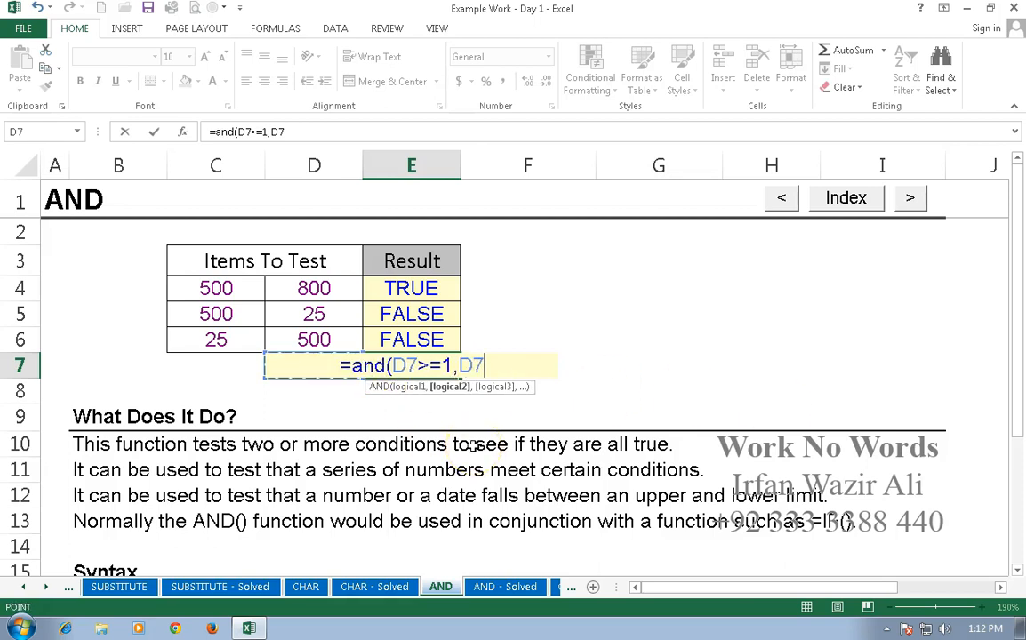
type("<=")
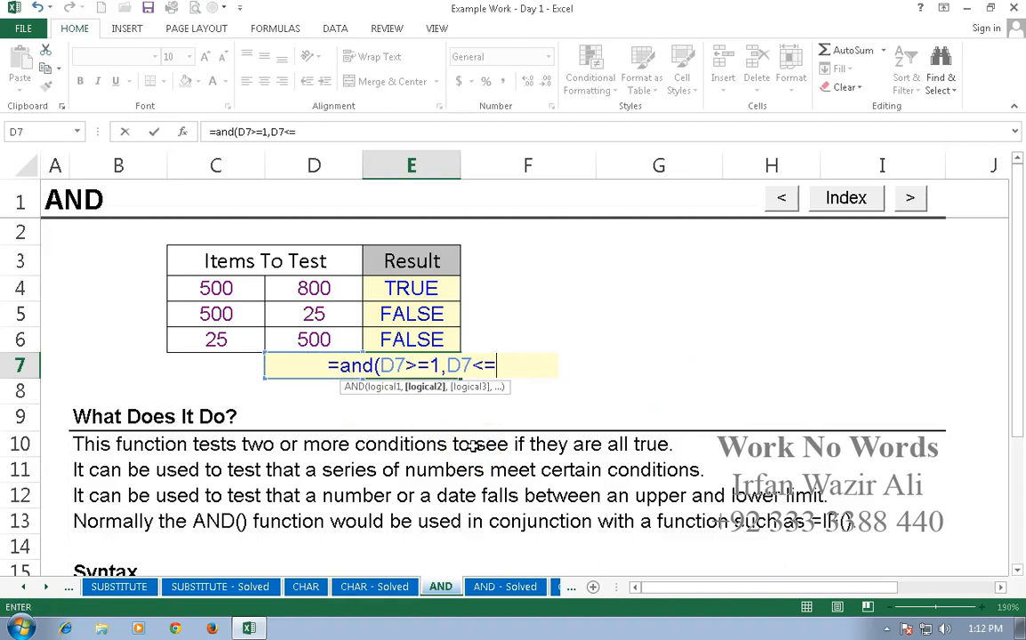
type("100")
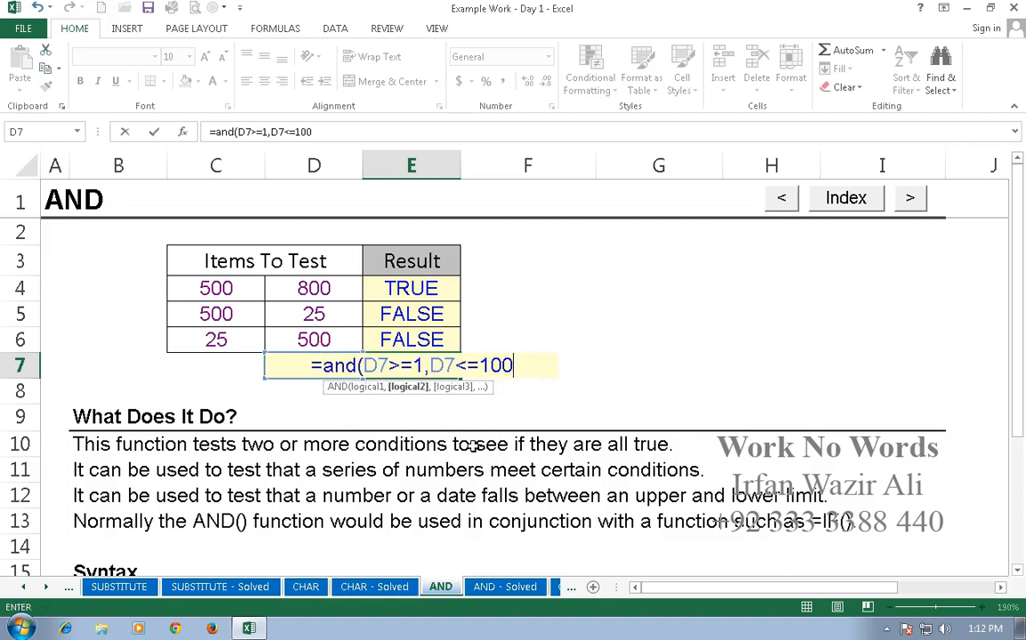
type(")")
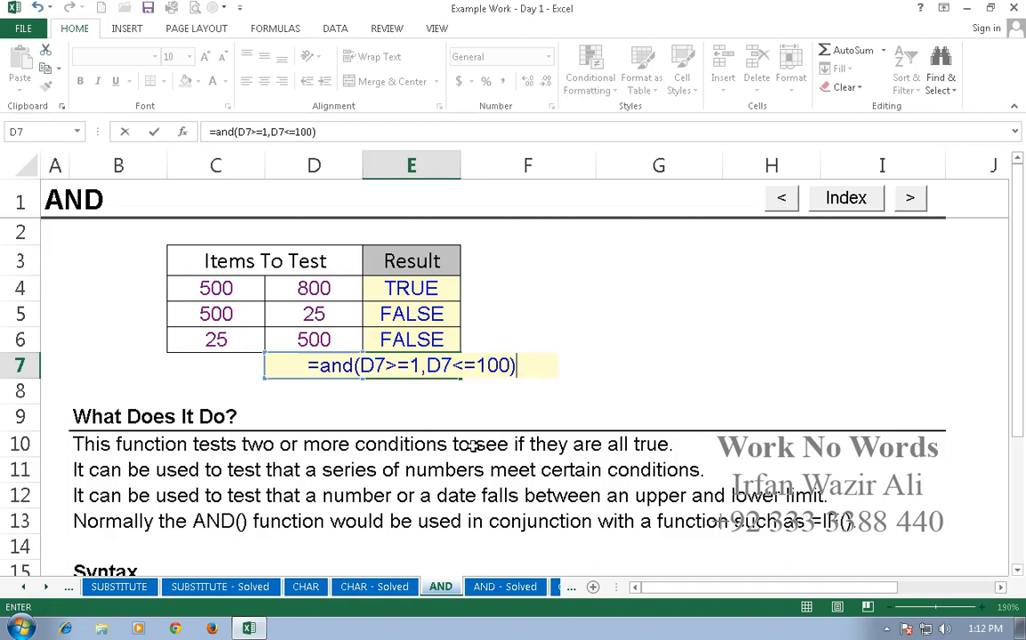
key("Return")
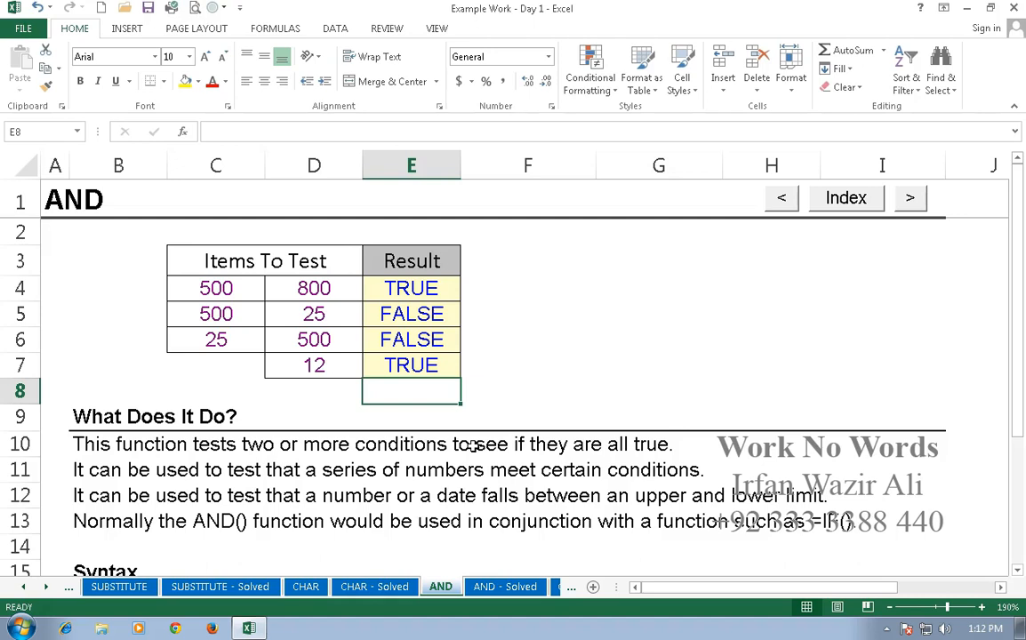
Step: Enter =IF(AND(C4=100,D4=800),1,2) in F4 and fill the formula down to F7
left_click(501, 289)
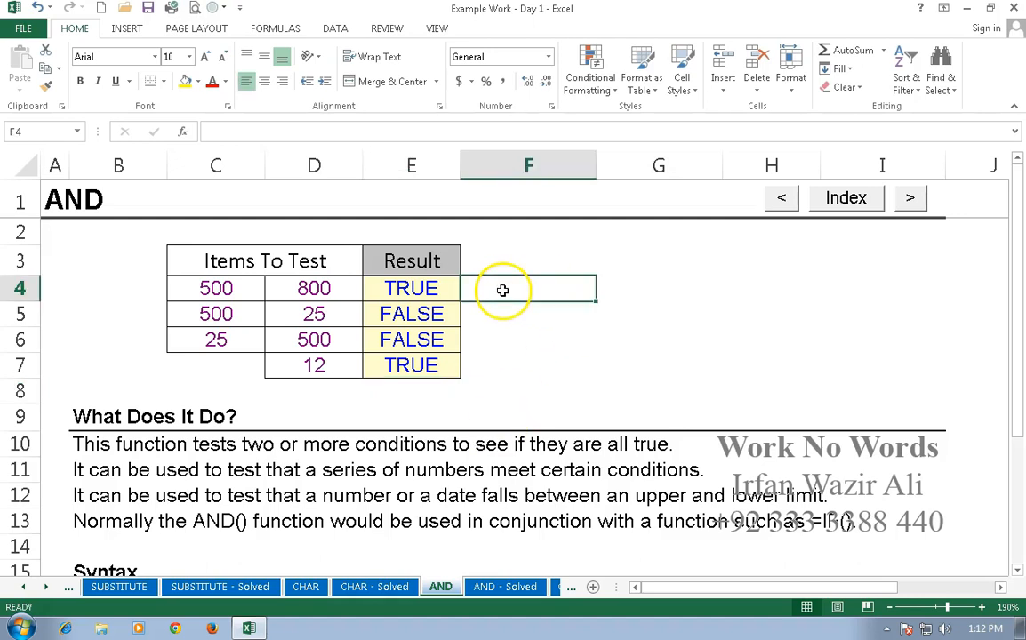
type("=if")
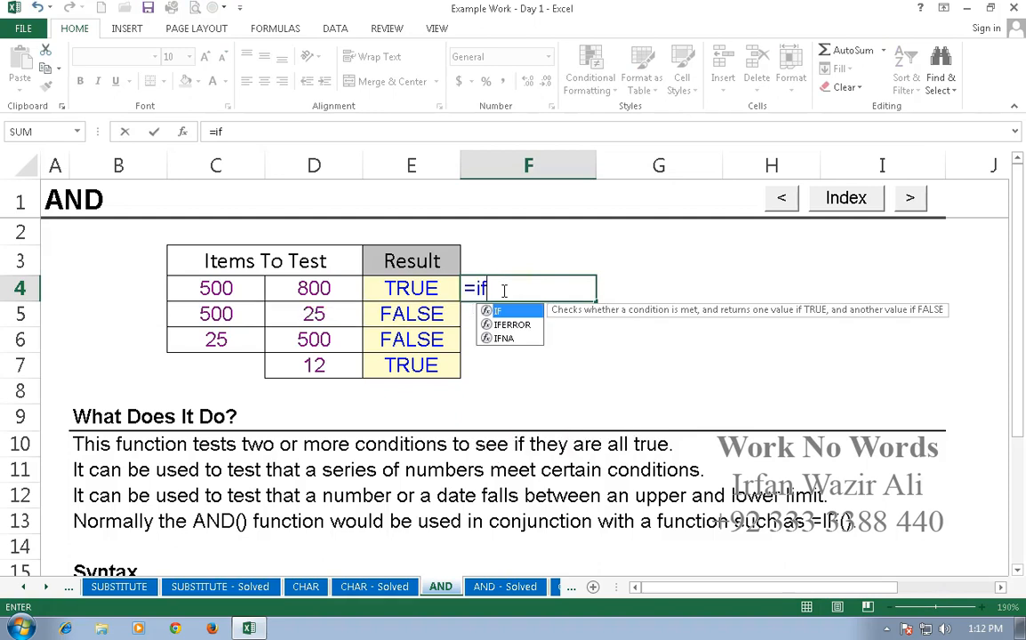
type("(and")
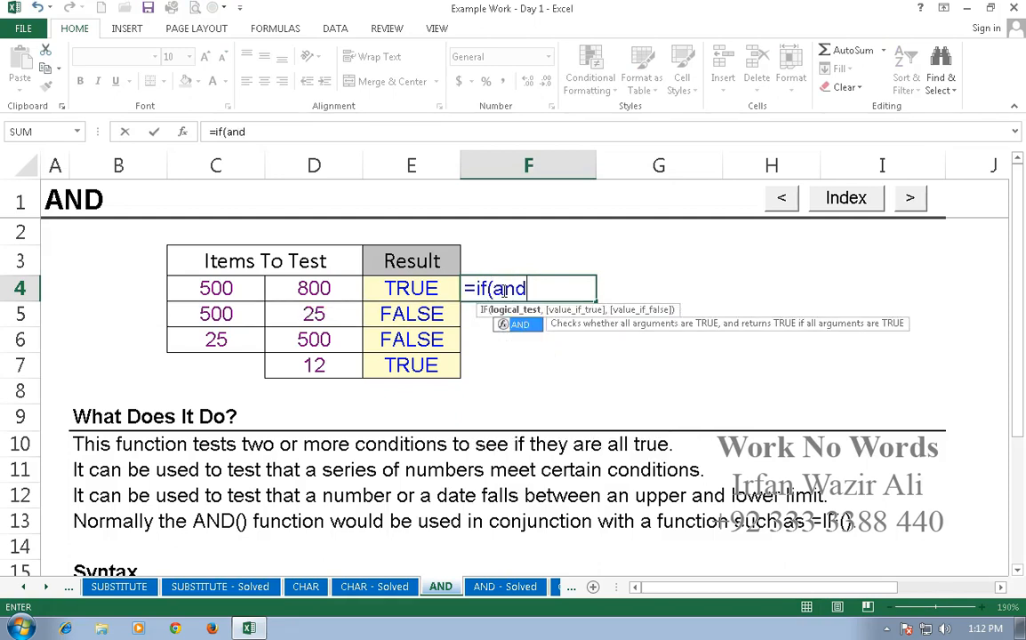
type("(")
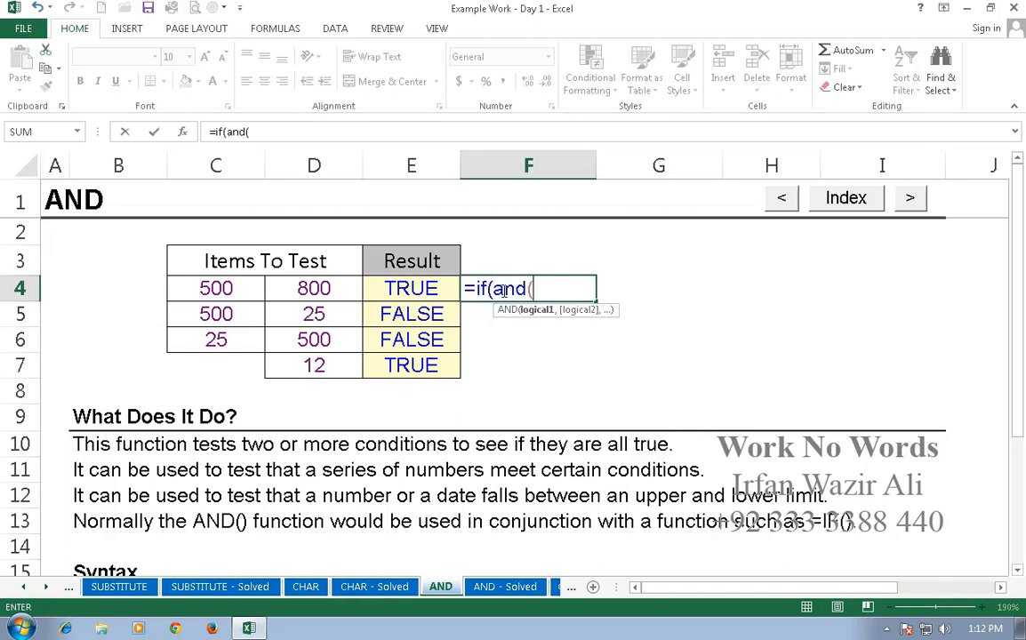
left_click(224, 287)
type("=")
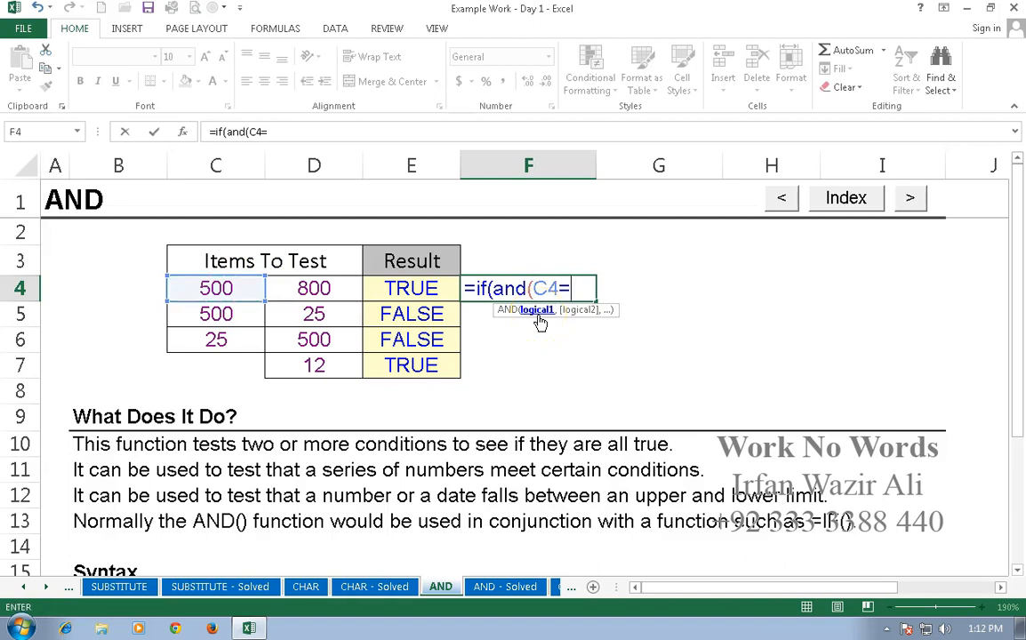
type("100,")
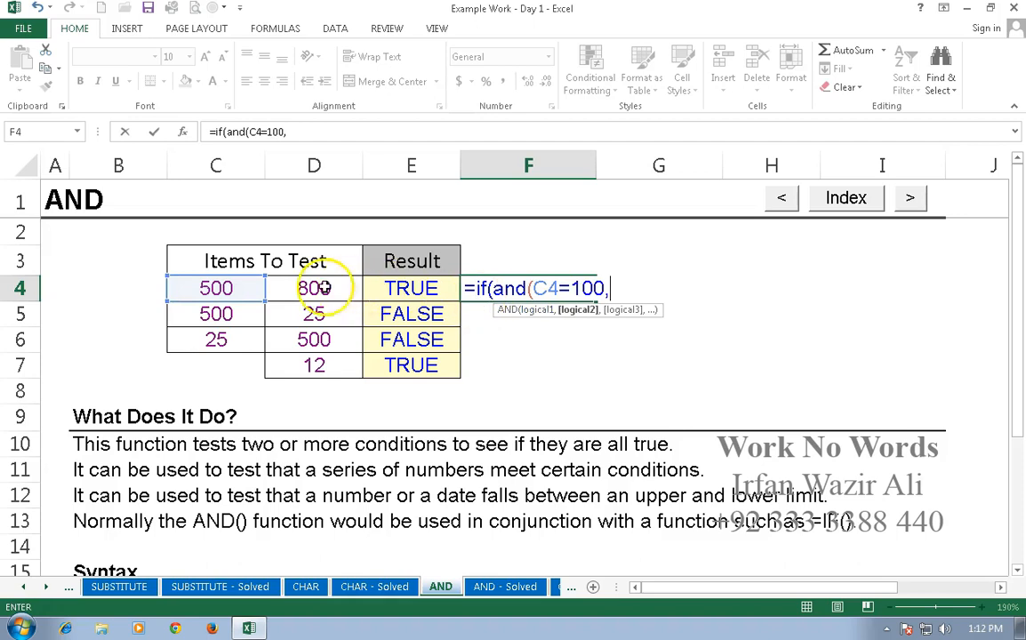
left_click(314, 288)
type("=")
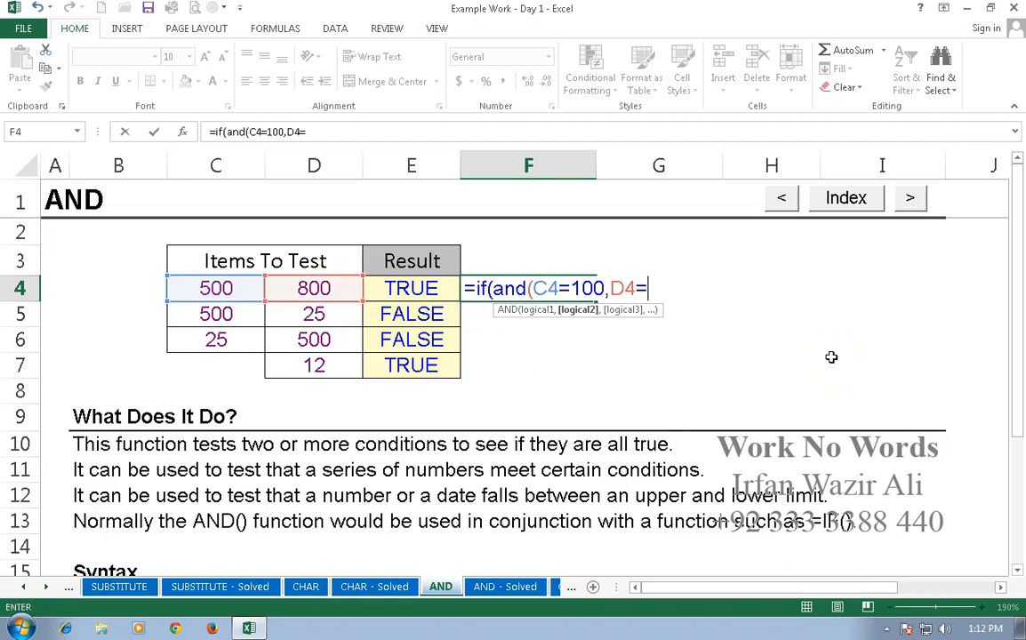
type("800)")
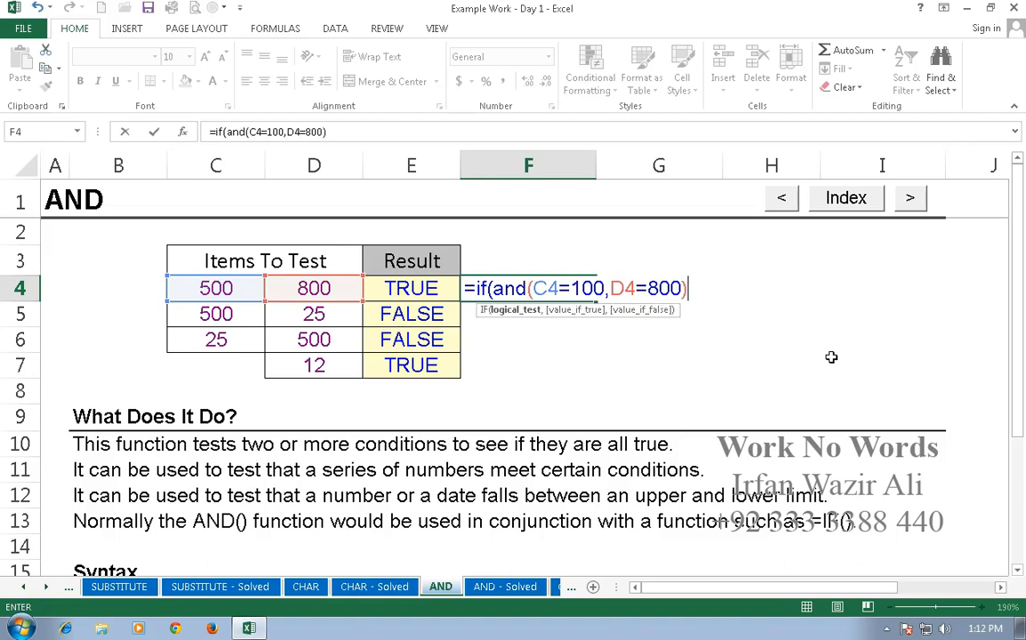
type(",")
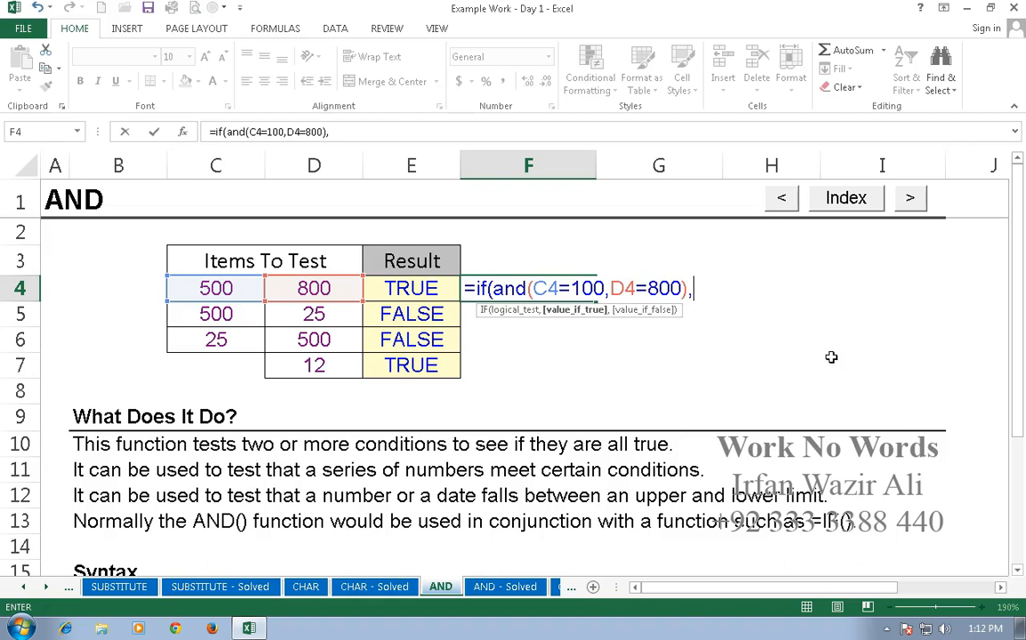
type("1,2")
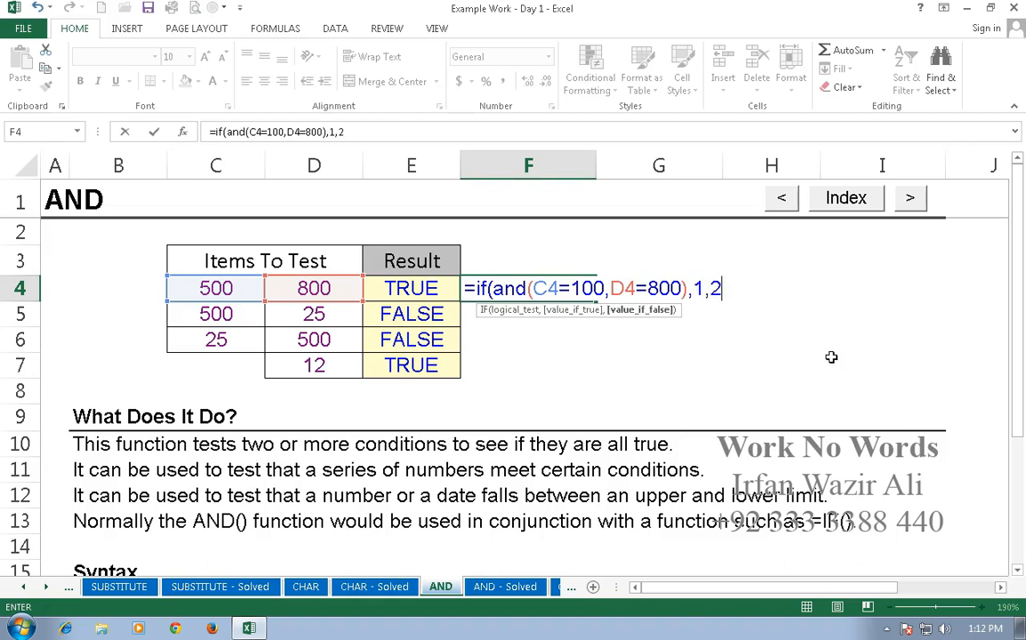
type(")")
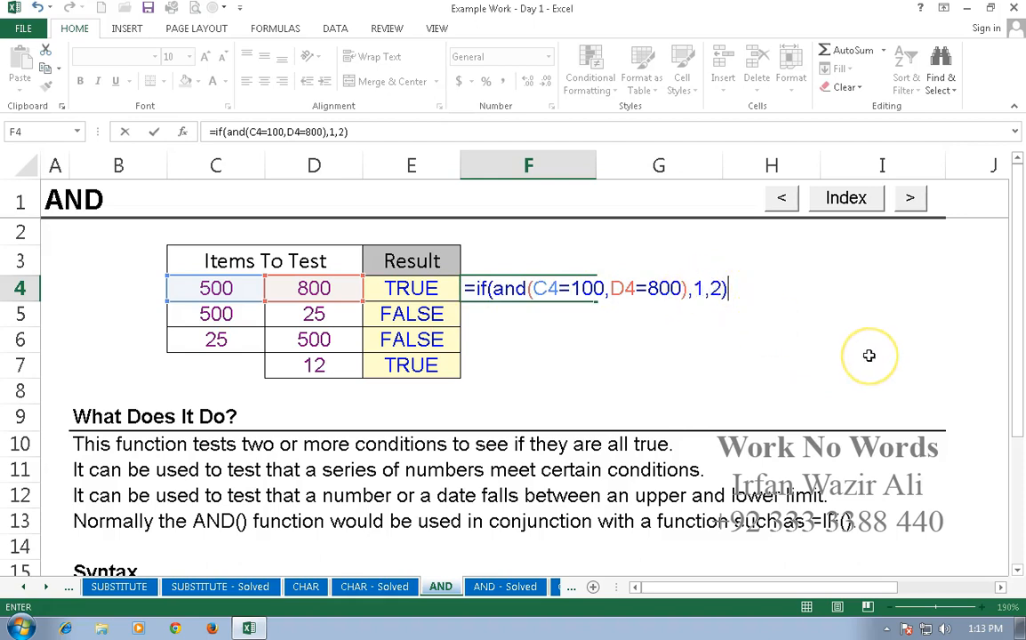
key("Escape")
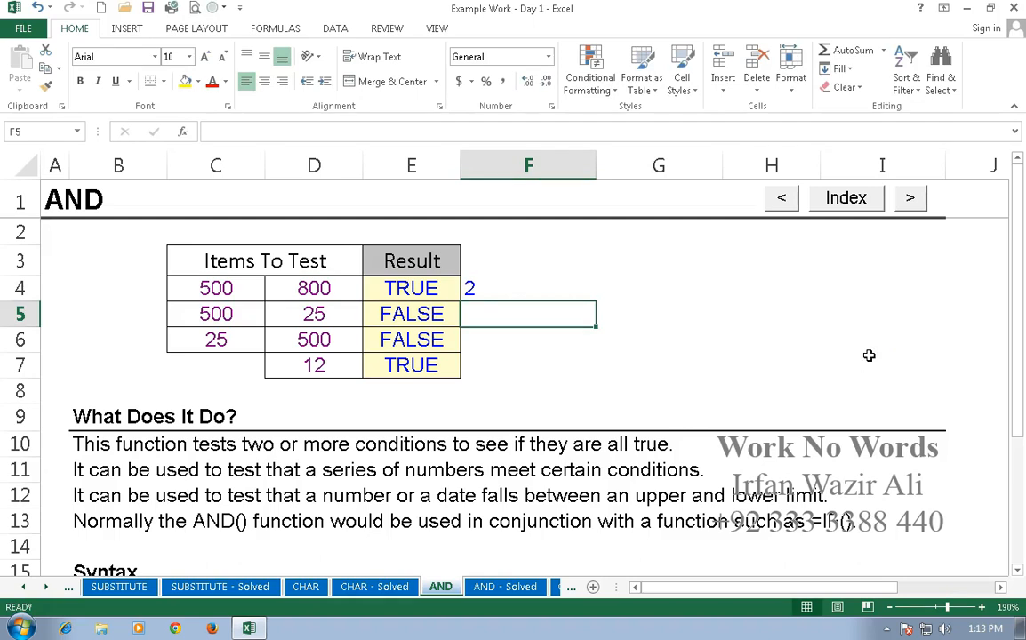
left_click(488, 289)
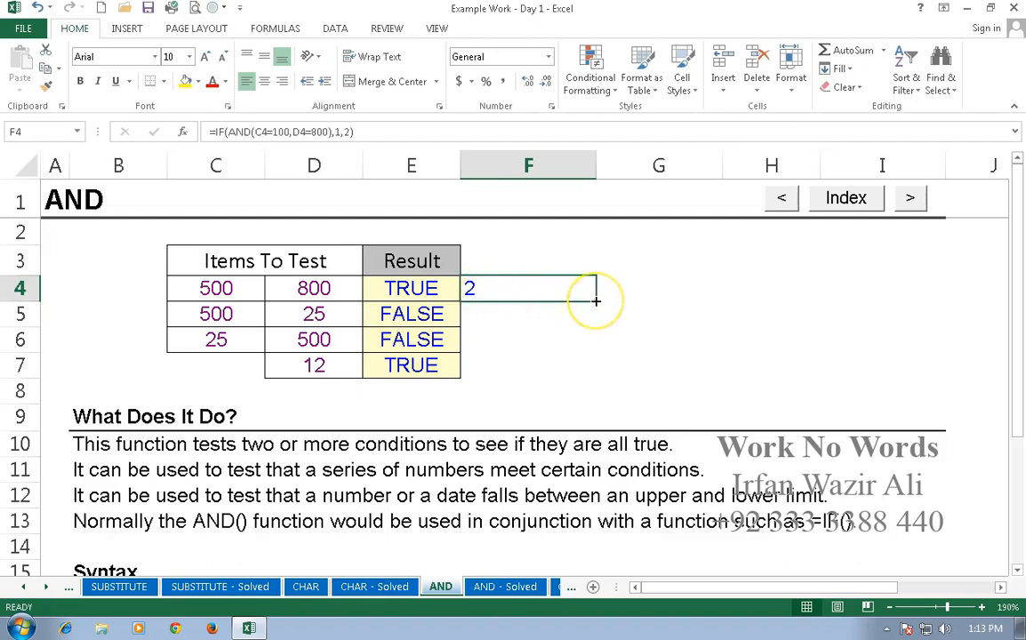
left_click_drag(596, 302, 596, 390)
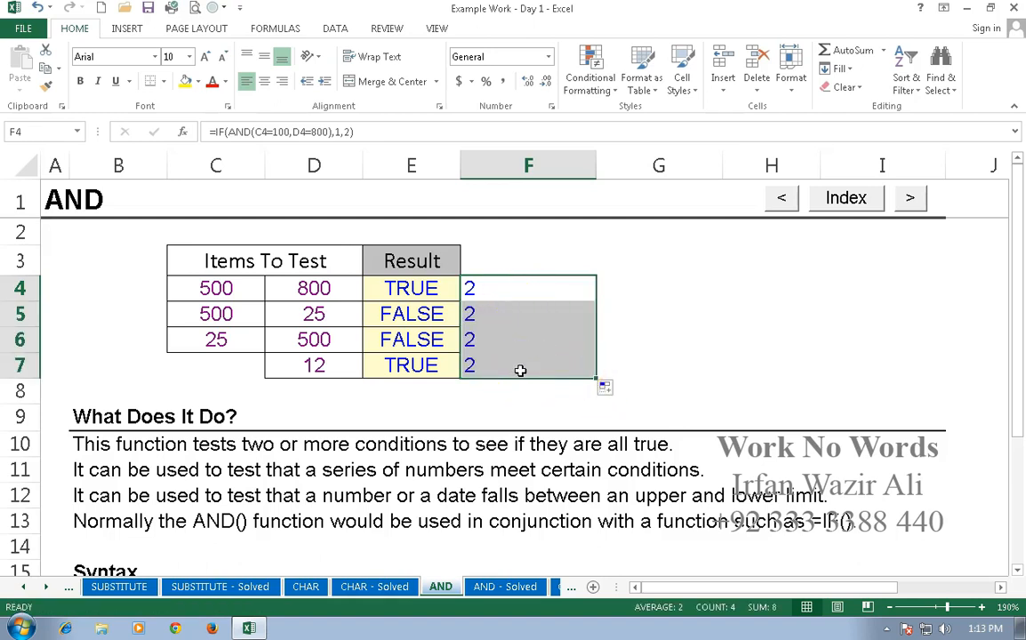
Step: Change the first AND condition of the IF formula in F4 to C4=500
left_click(493, 294)
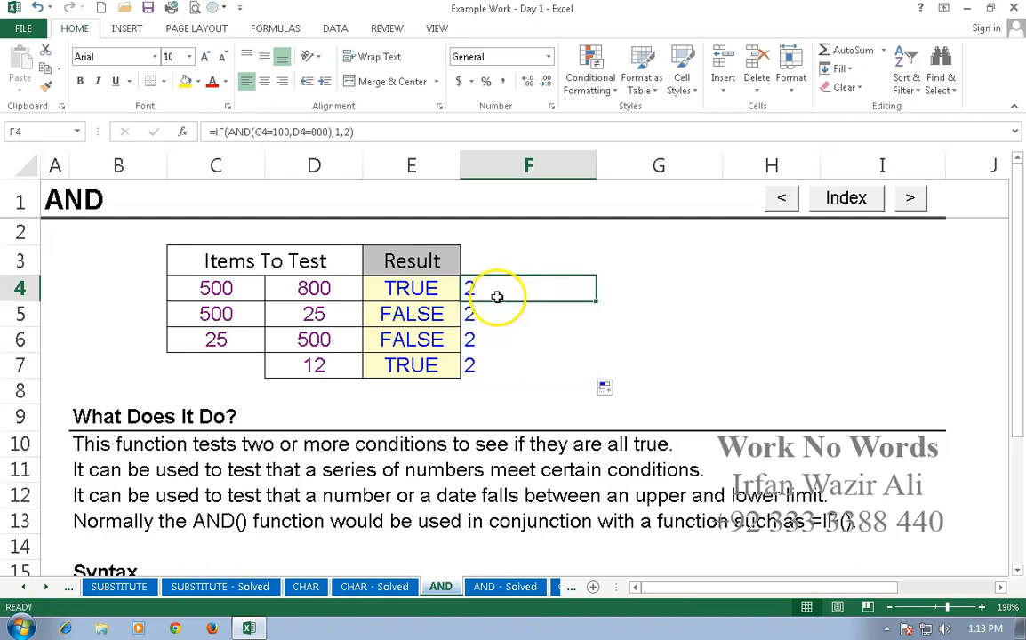
double_click(497, 290)
key("Escape")
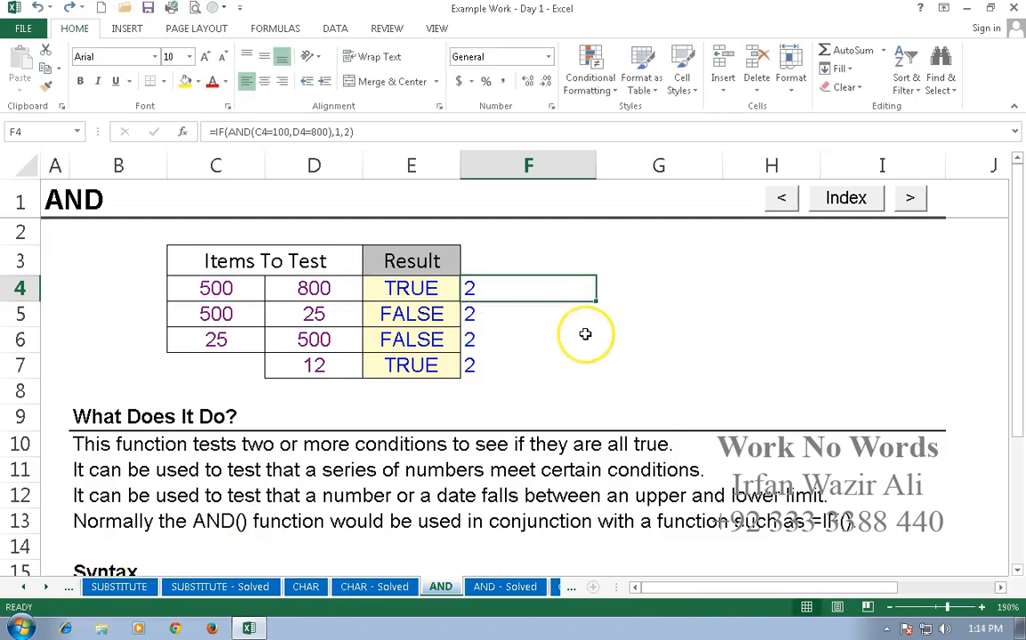
double_click(532, 299)
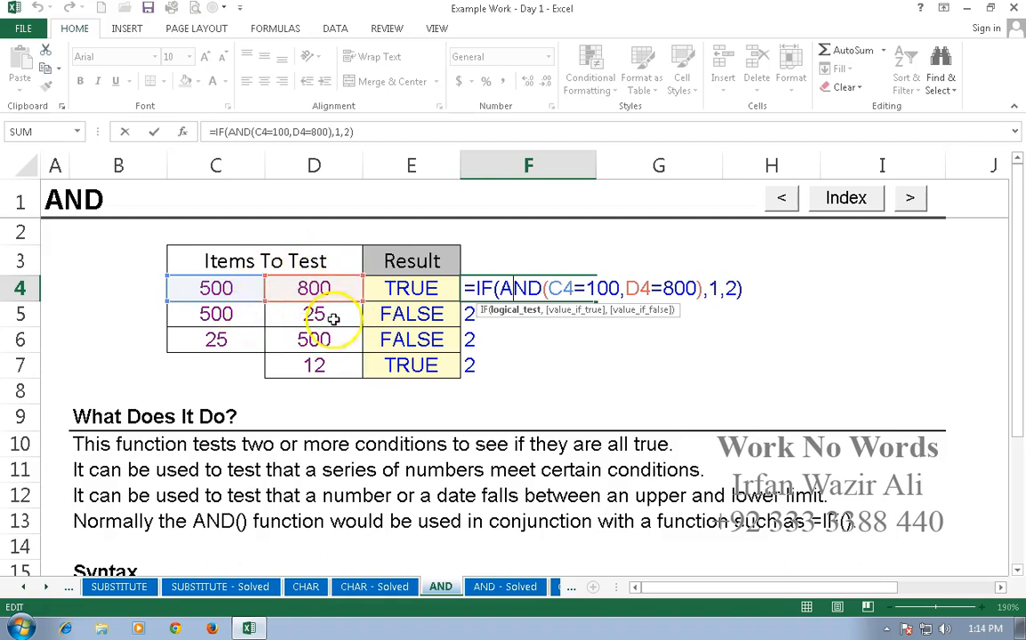
left_click(512, 289)
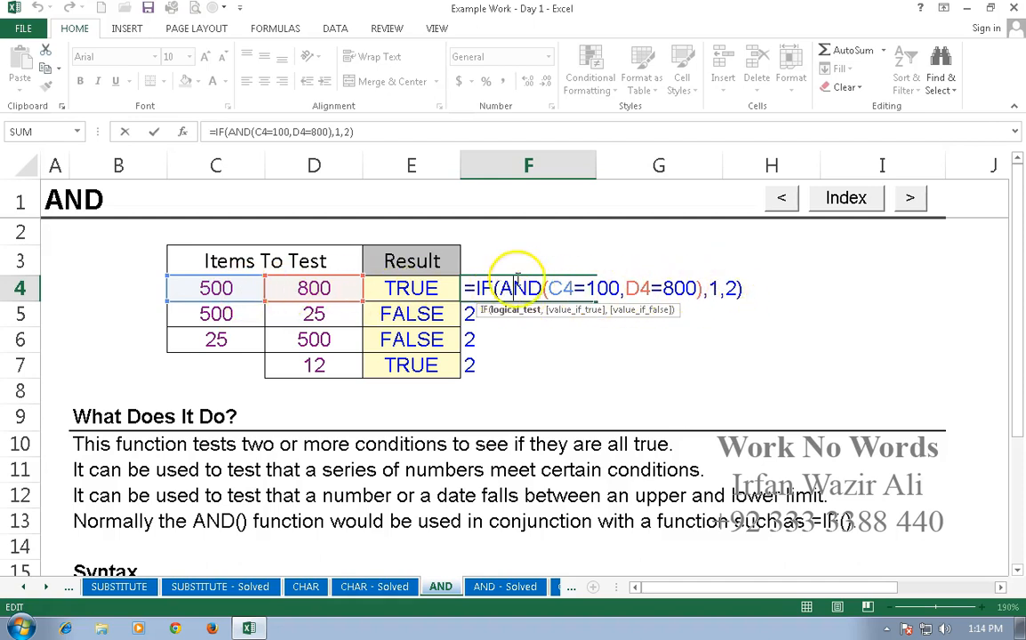
left_click(589, 289)
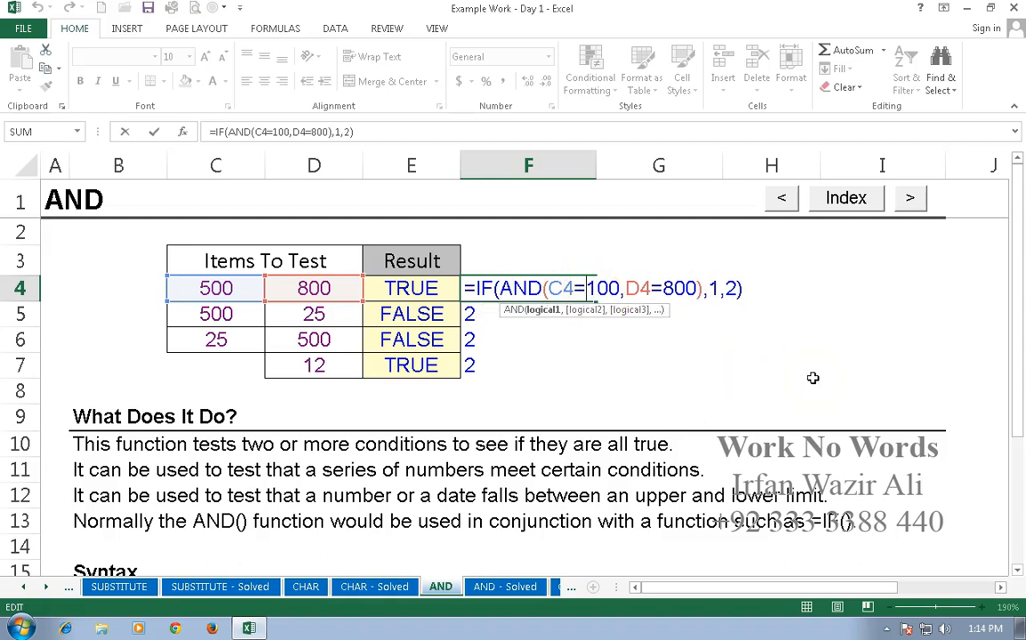
key("Delete")
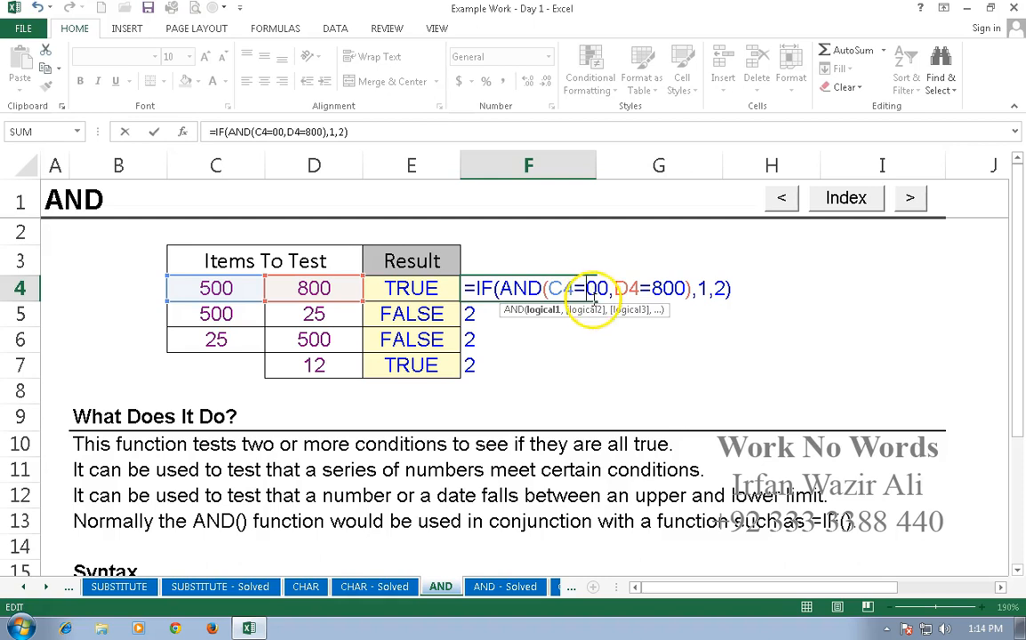
type("5")
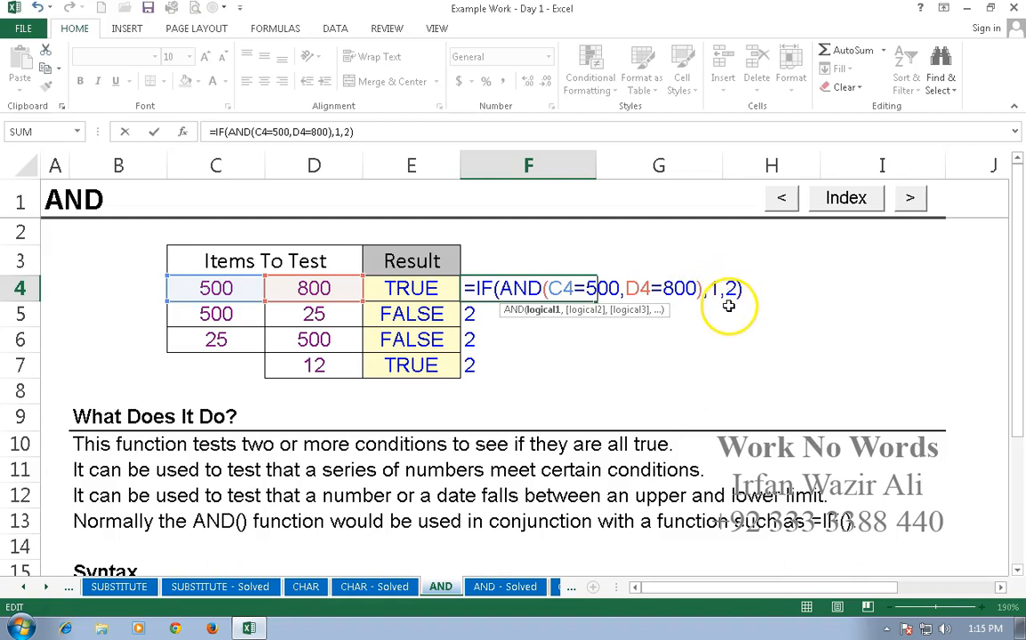
key("Return")
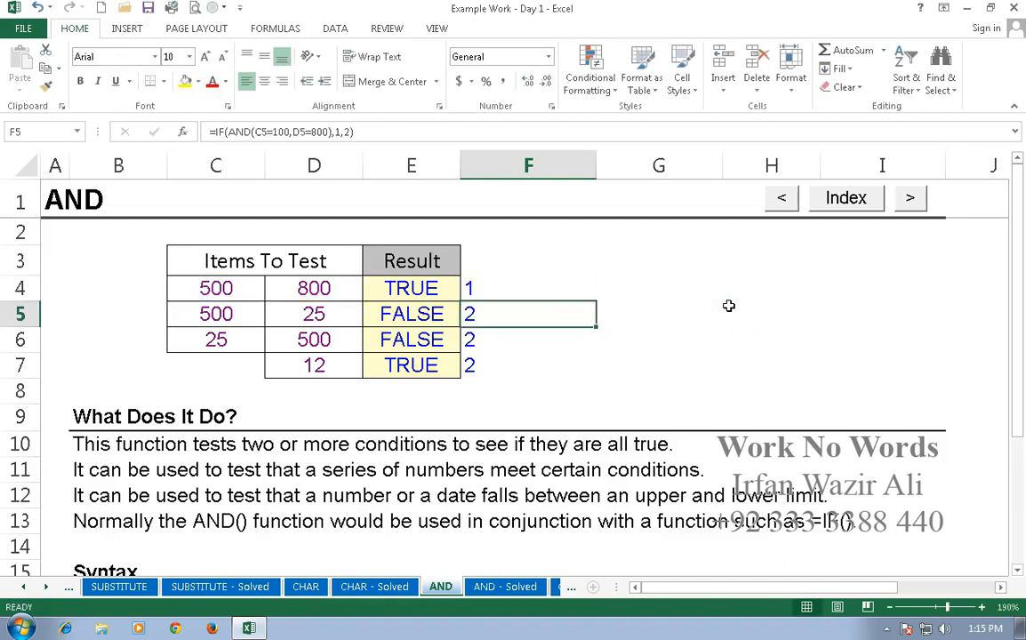
Step: Open the IF formula in F4 to examine the cells it references
left_click(477, 289)
double_click(478, 288)
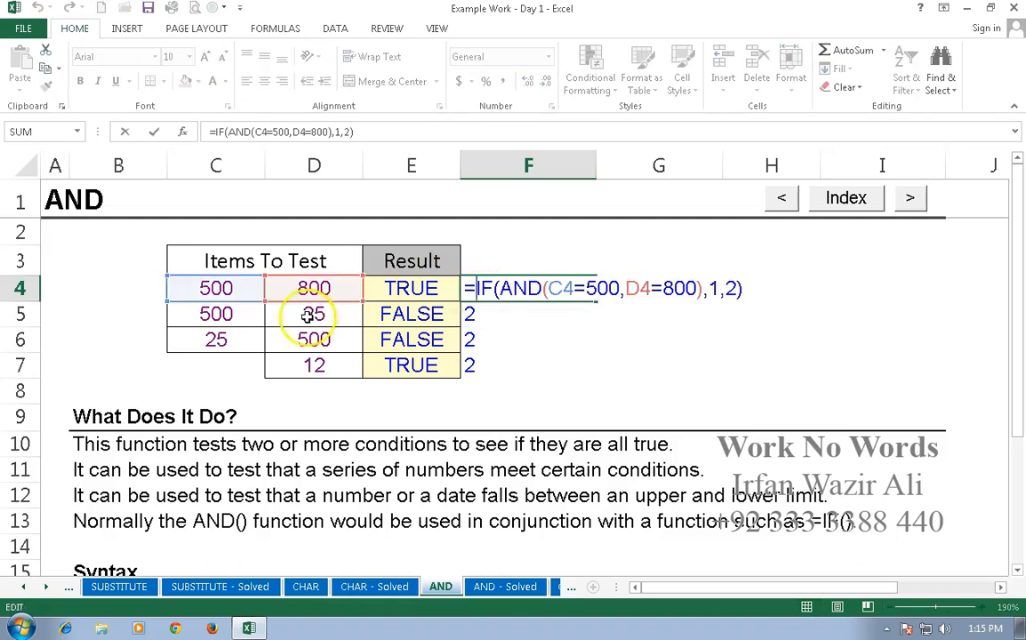